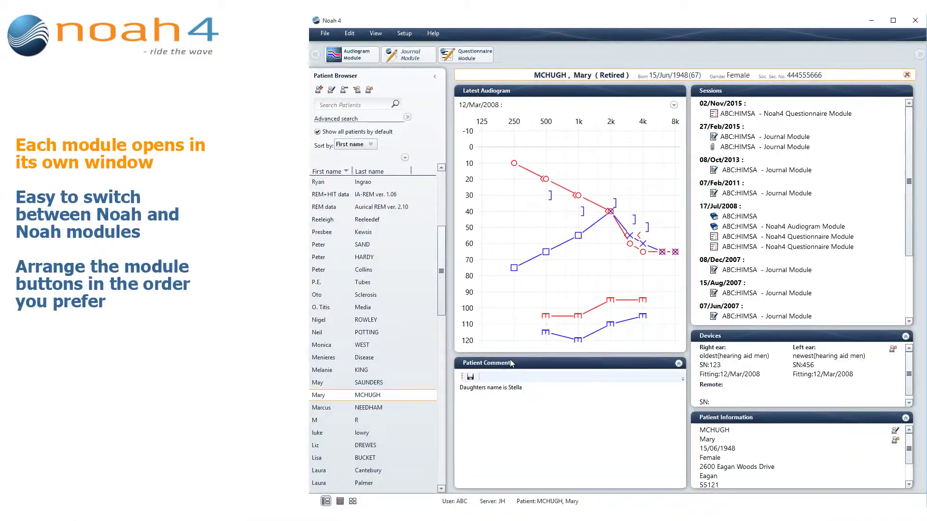
{"action": "left_click", "coordinate": [423, 60]}
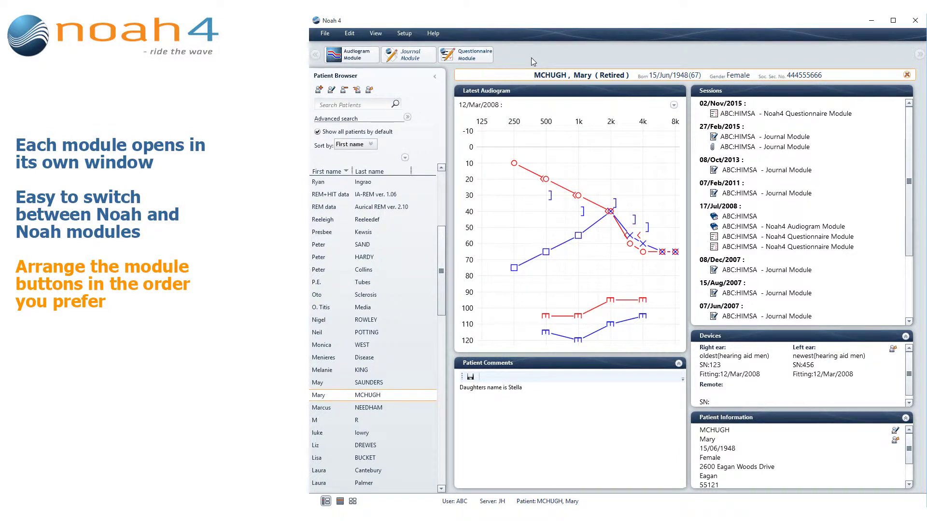
Step: Set a user-defined module order with Journal Module moved to the top and confirm it
{"action": "right_click", "coordinate": [530, 57]}
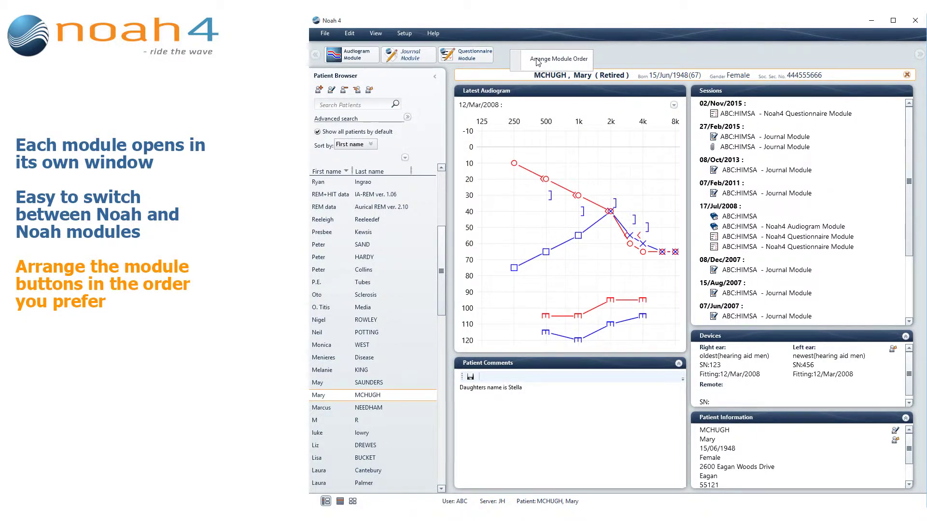
{"action": "left_click", "coordinate": [537, 61]}
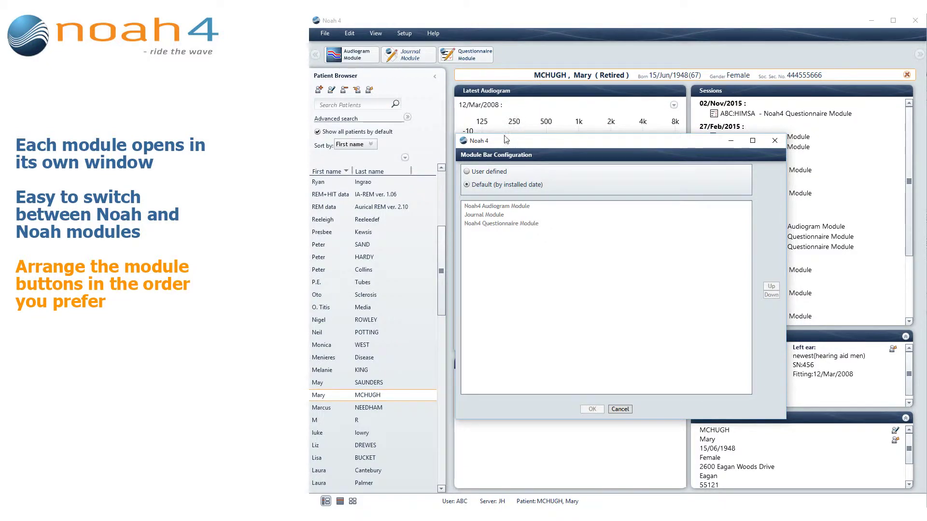
{"action": "left_click", "coordinate": [489, 174]}
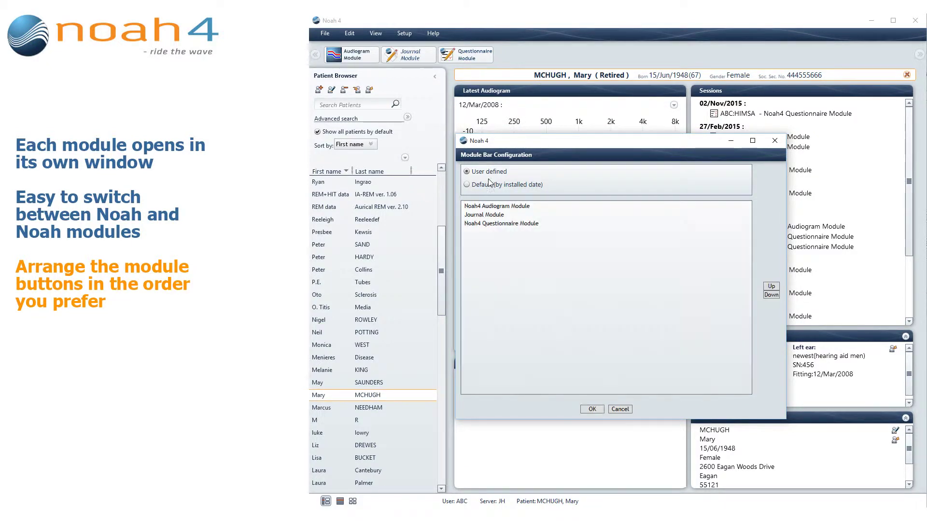
{"action": "left_click", "coordinate": [491, 215]}
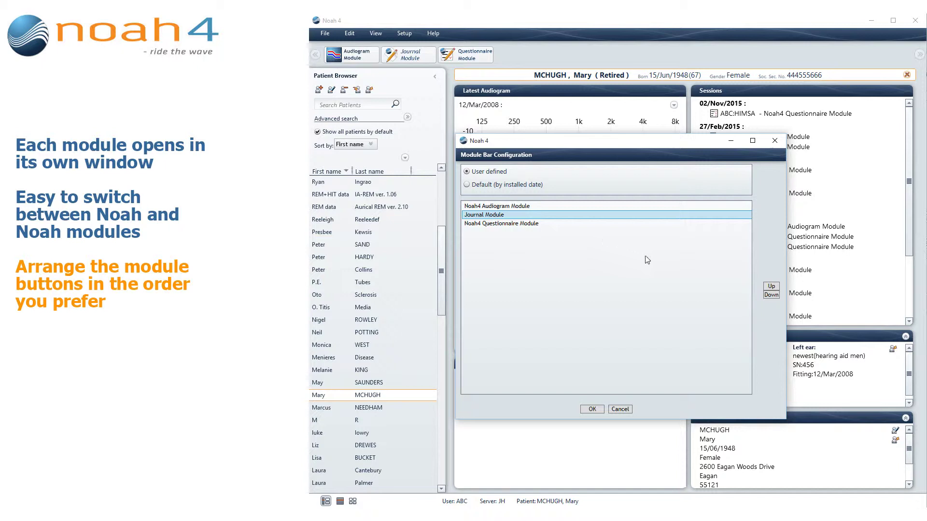
{"action": "left_click", "coordinate": [771, 288]}
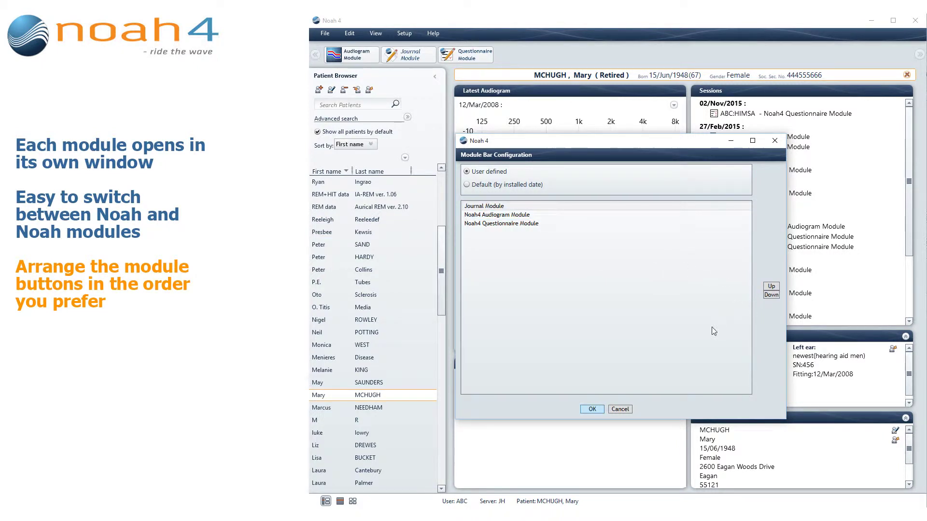
{"action": "left_click", "coordinate": [599, 410]}
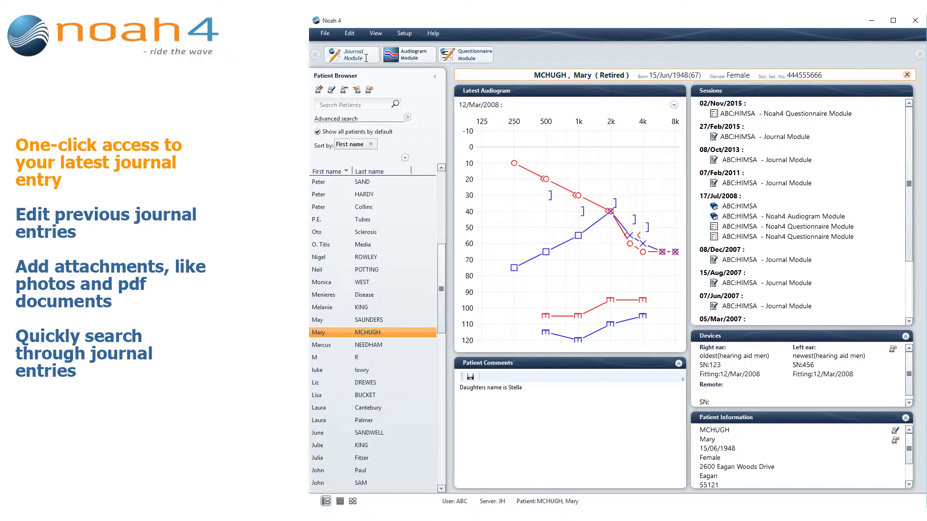
Step: Edit the latest journal entry and attach otoscopy.jpg to it
{"action": "left_click", "coordinate": [366, 58]}
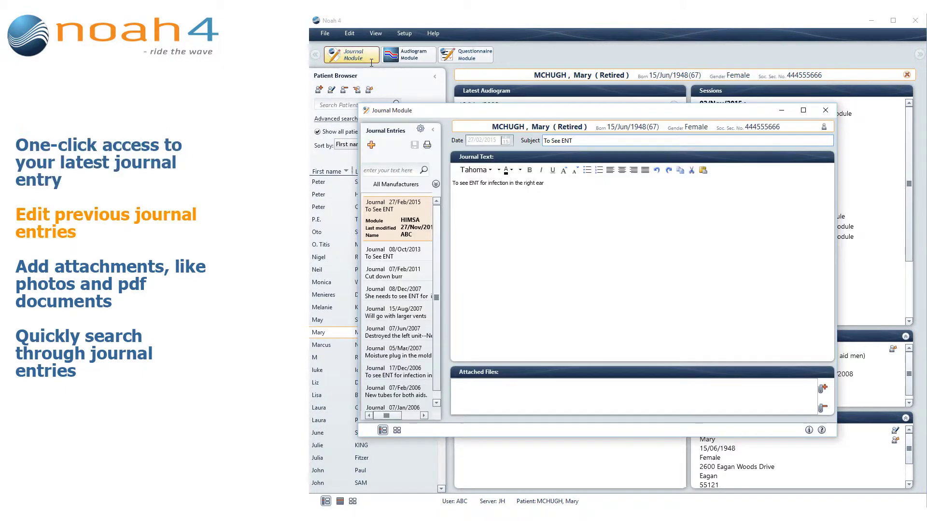
{"action": "left_click", "coordinate": [546, 187]}
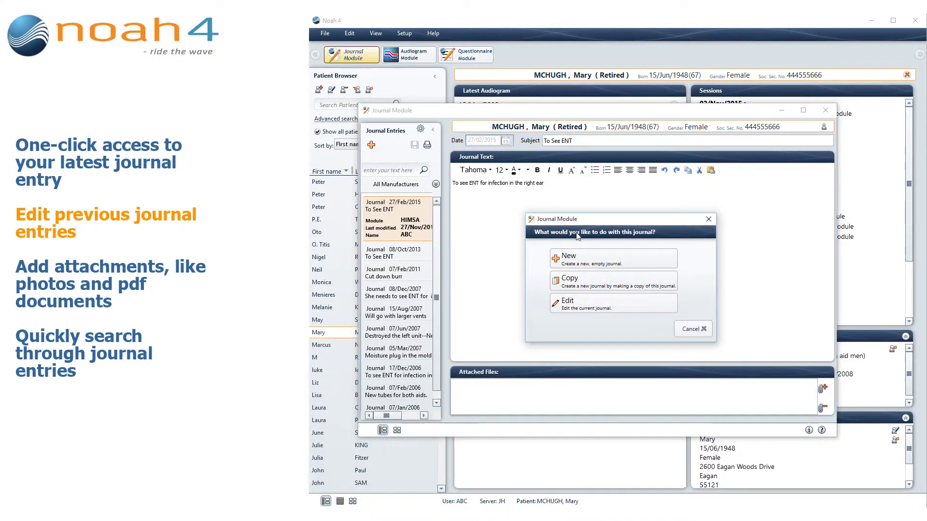
{"action": "left_click", "coordinate": [623, 306]}
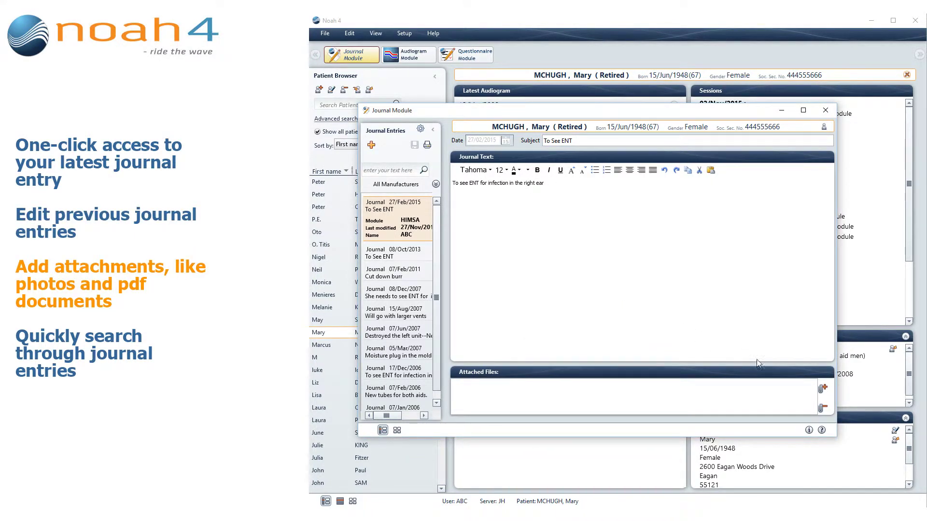
{"action": "left_click", "coordinate": [822, 389]}
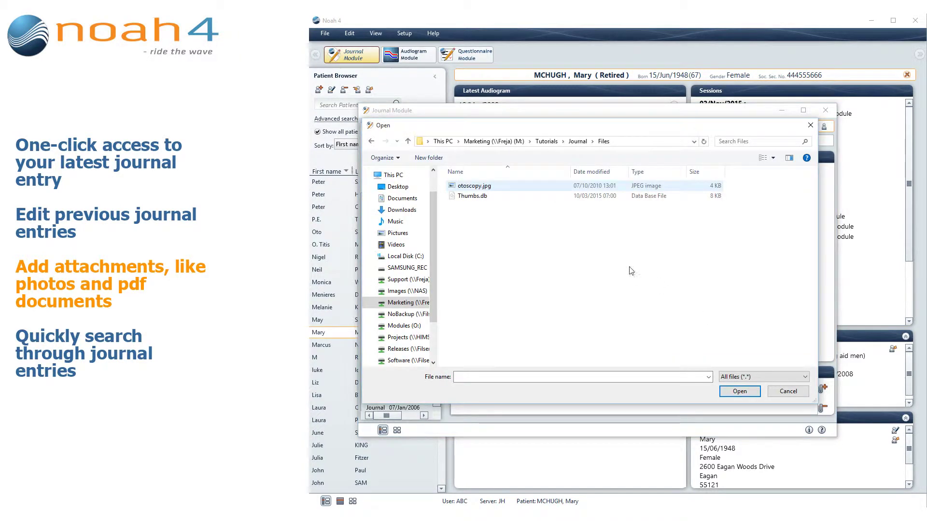
{"action": "left_click", "coordinate": [498, 190]}
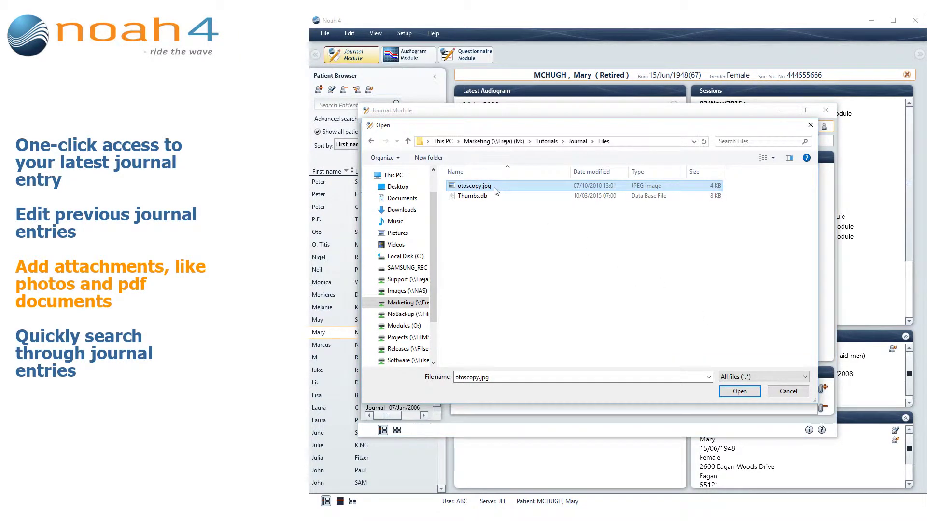
{"action": "double_click", "coordinate": [494, 190]}
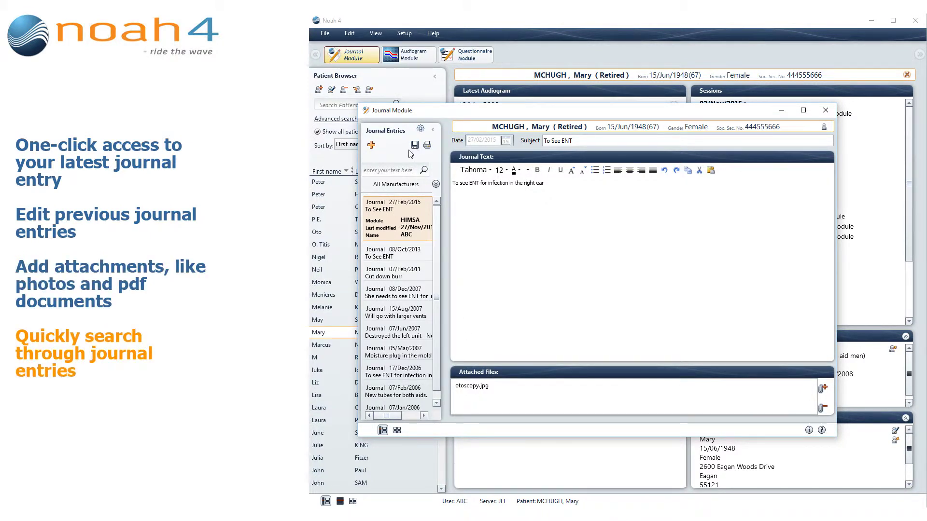
Step: Search the journal entries for 'vent'
{"action": "left_click", "coordinate": [371, 171]}
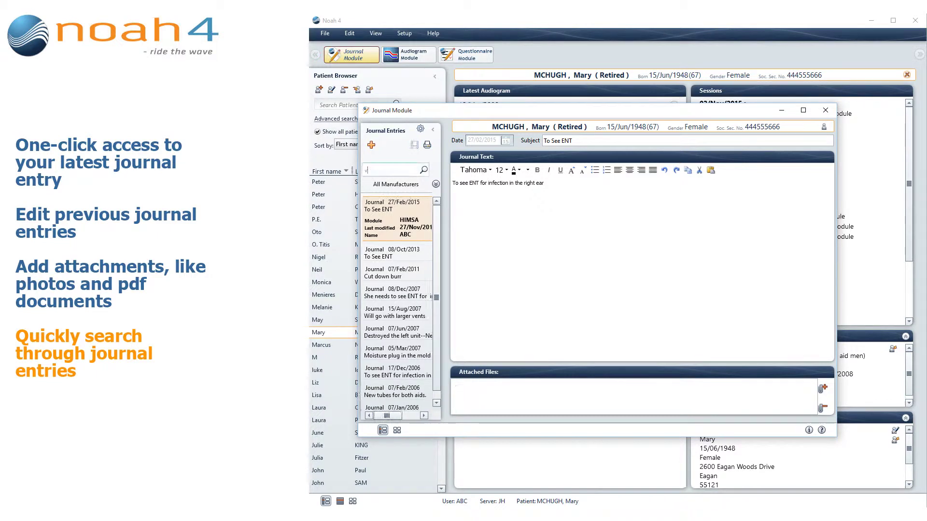
{"action": "type", "text": "vent"}
{"action": "key", "text": "Return"}
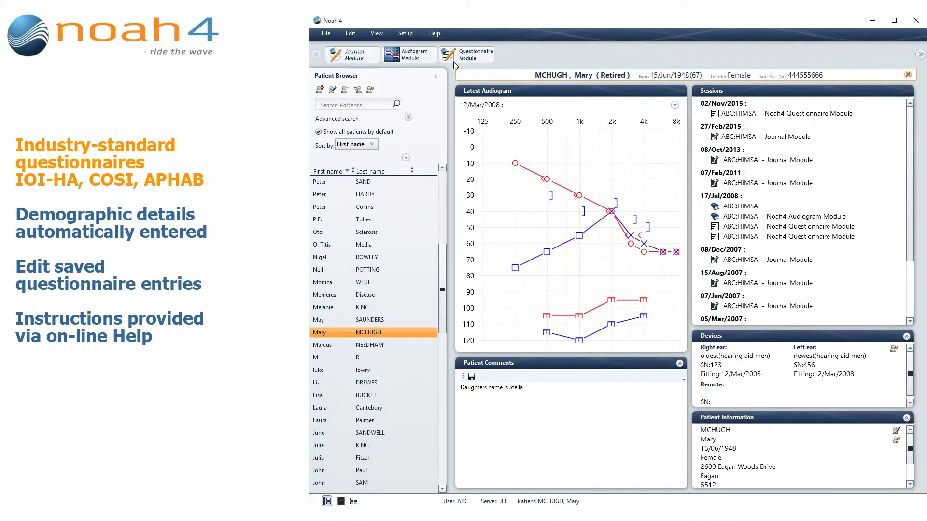
Step: View the COSI, APHAB and IOI-HA questionnaires and show the IOI-HA entry's New/Copy/Edit options
{"action": "left_click", "coordinate": [453, 62]}
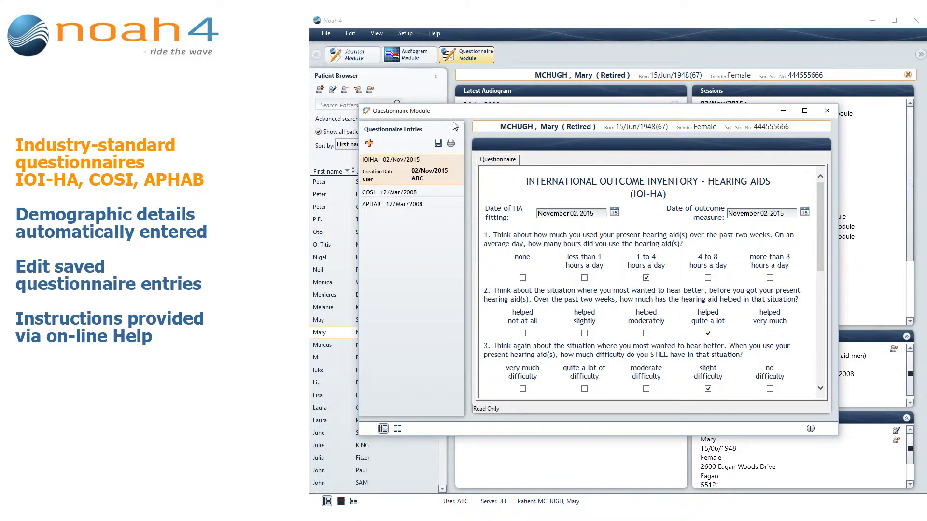
{"action": "left_click", "coordinate": [452, 172]}
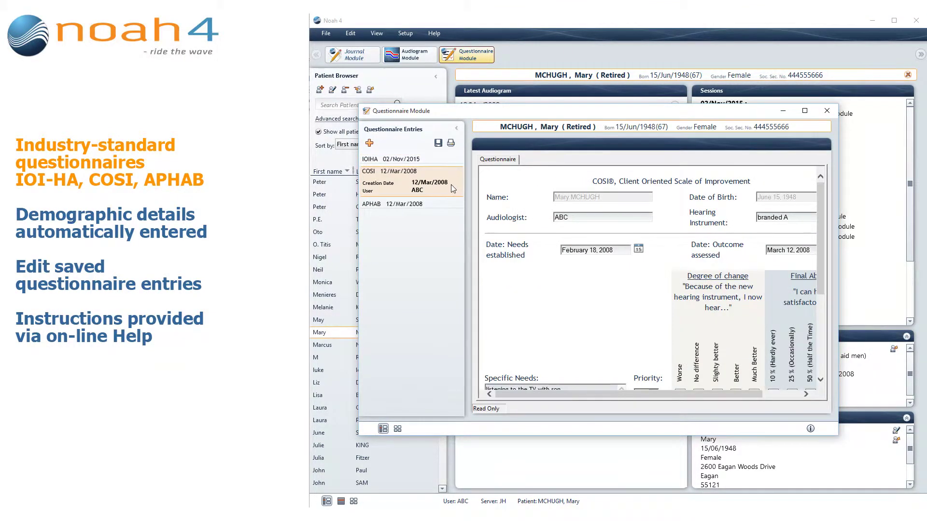
{"action": "left_click", "coordinate": [450, 203]}
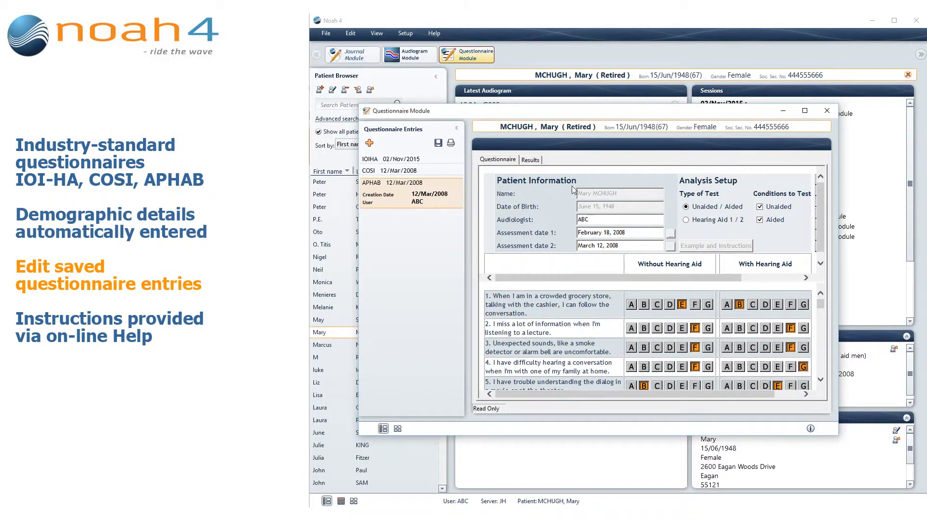
{"action": "left_click", "coordinate": [434, 158]}
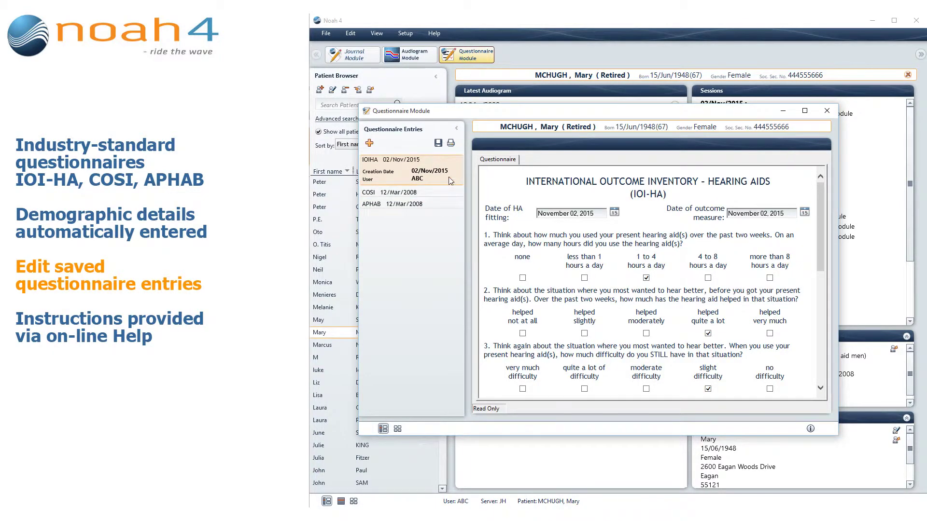
{"action": "left_click", "coordinate": [522, 278]}
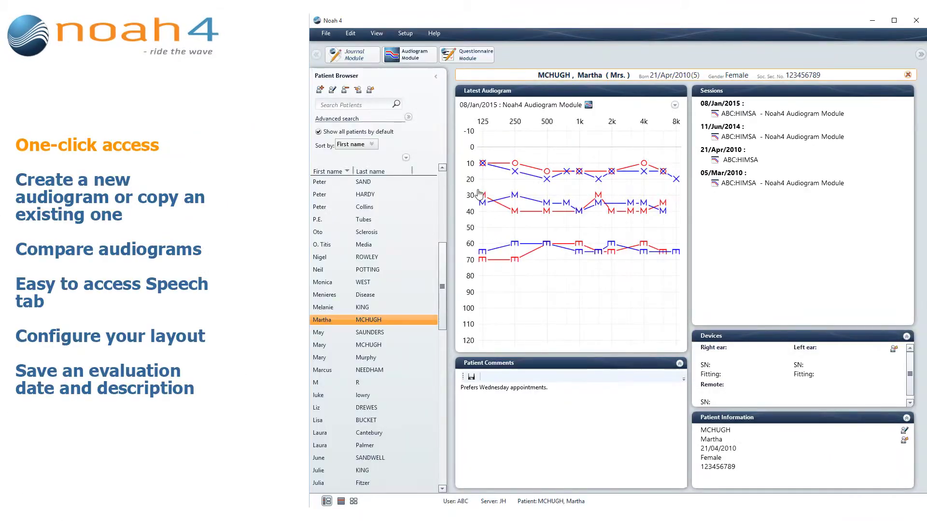
Step: View the 08/Jan/2015 audiogram and overlay the 11/Jun/2014 audiogram for comparison
{"action": "left_click", "coordinate": [413, 55]}
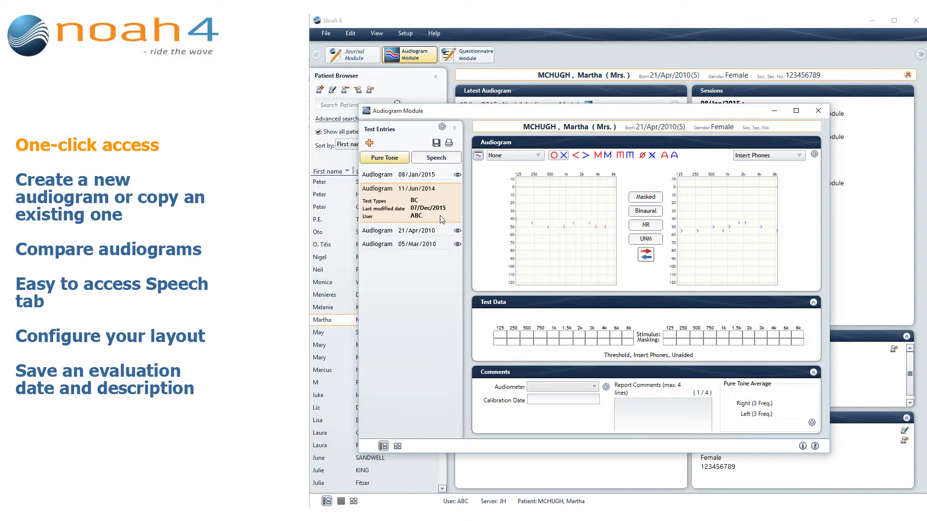
{"action": "left_click", "coordinate": [438, 177]}
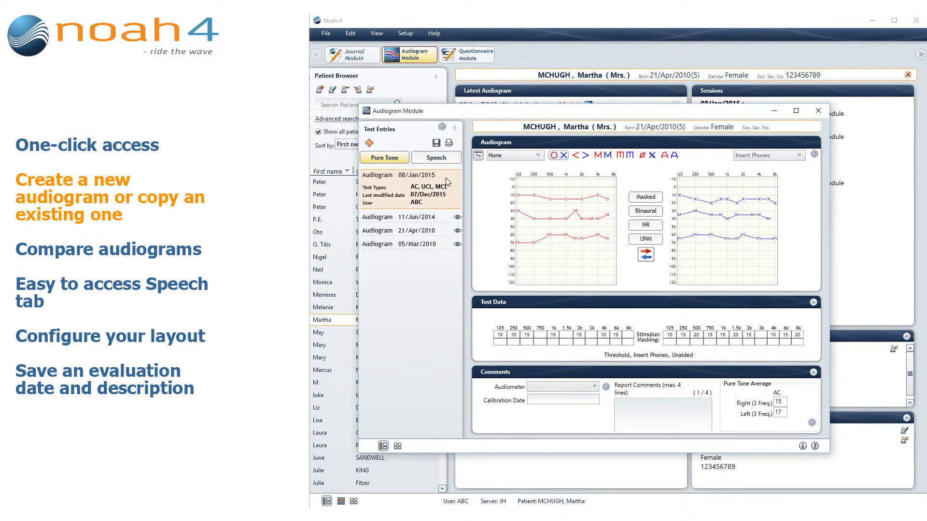
{"action": "left_click", "coordinate": [519, 198]}
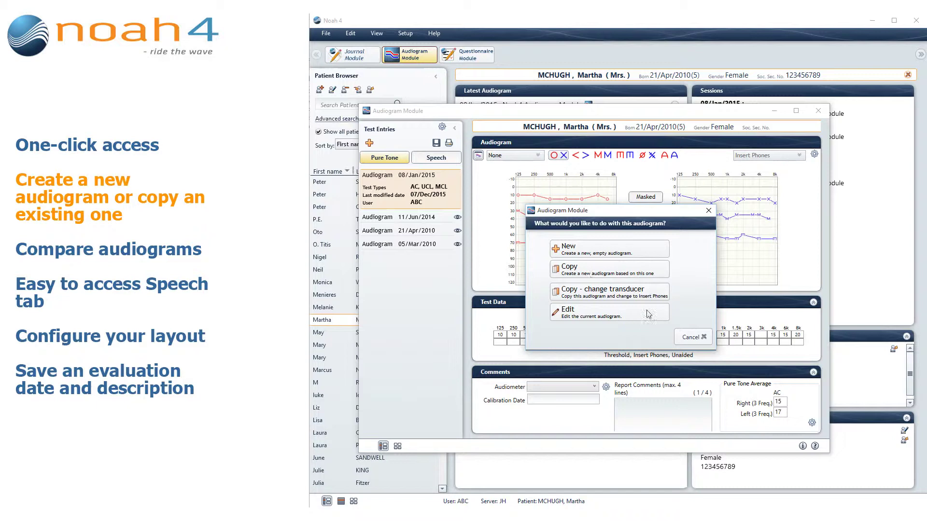
{"action": "left_click", "coordinate": [689, 339]}
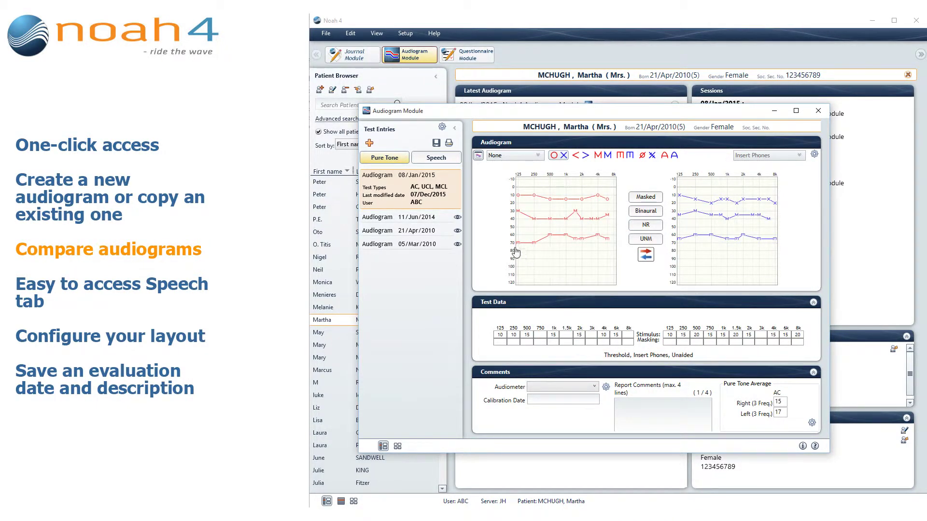
{"action": "left_click", "coordinate": [457, 219]}
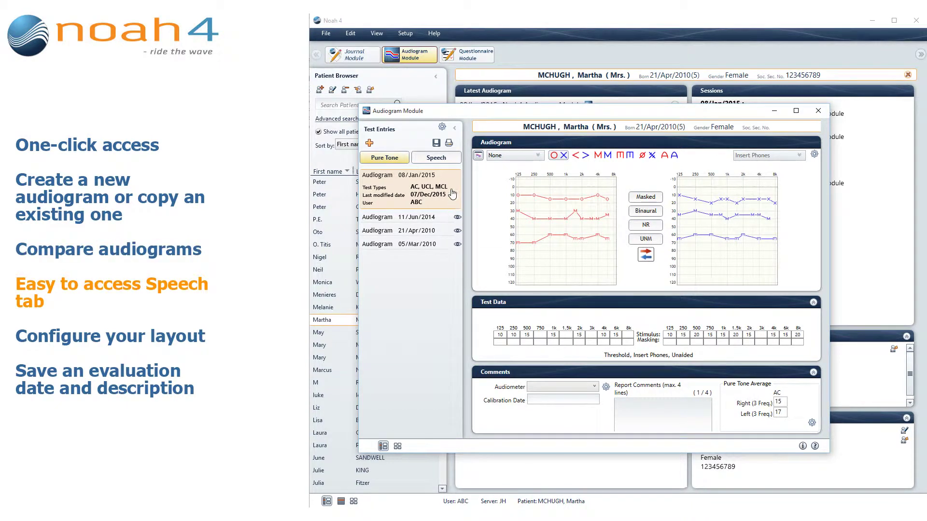
Step: Show the speech chart and save the audiogram as a new session with its description and 08/01/2015 date
{"action": "left_click", "coordinate": [437, 158]}
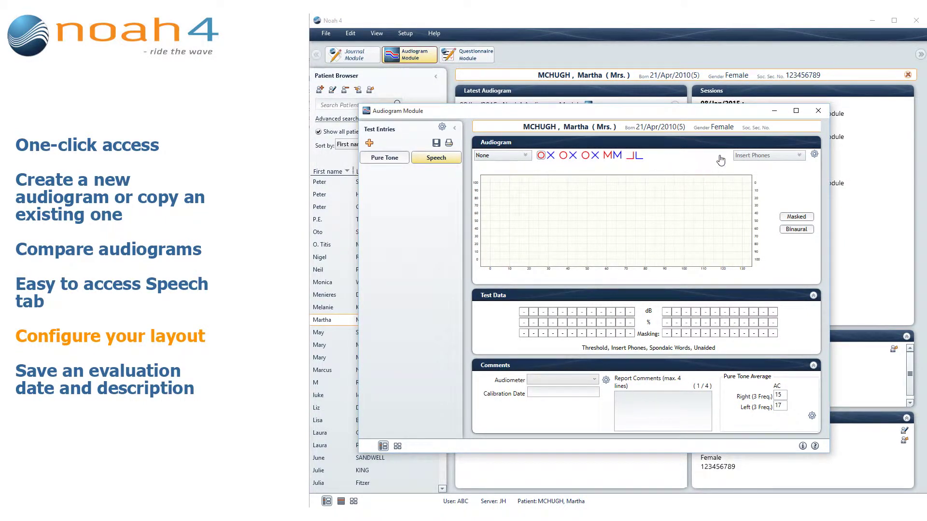
{"action": "left_click", "coordinate": [815, 155]}
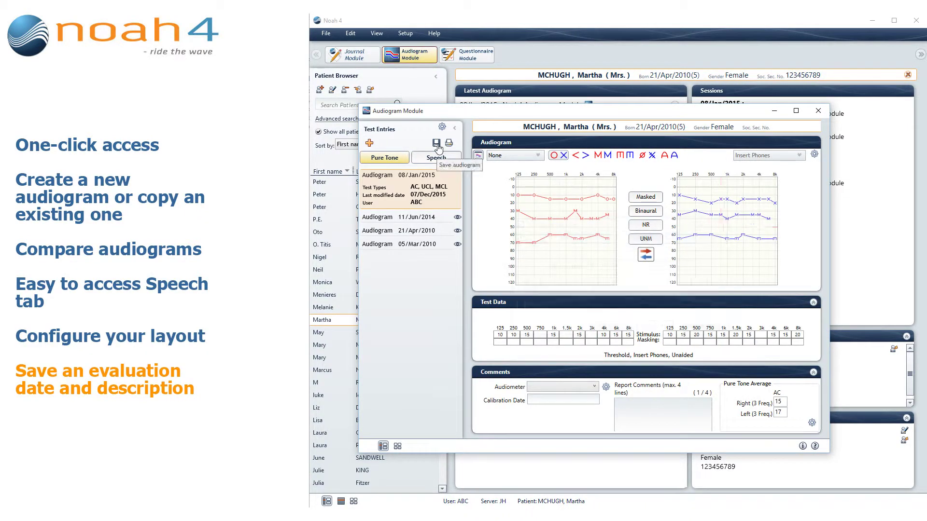
{"action": "left_click", "coordinate": [436, 144]}
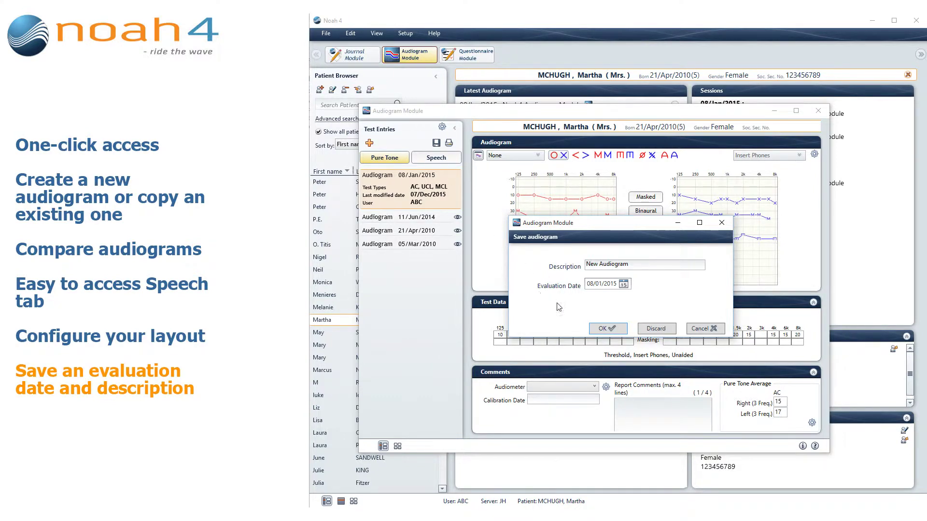
{"action": "left_click", "coordinate": [601, 330]}
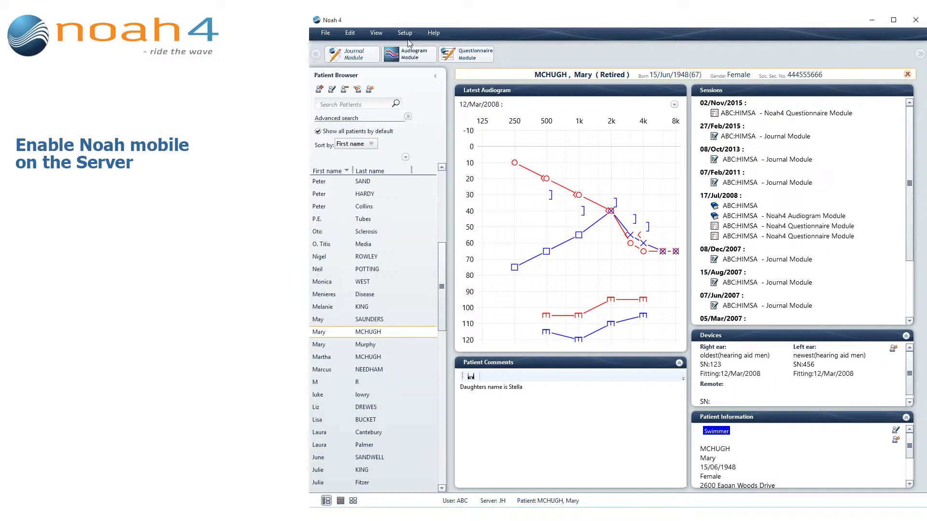
{"action": "left_click", "coordinate": [407, 35]}
{"action": "mouse_move", "coordinate": [430, 95]}
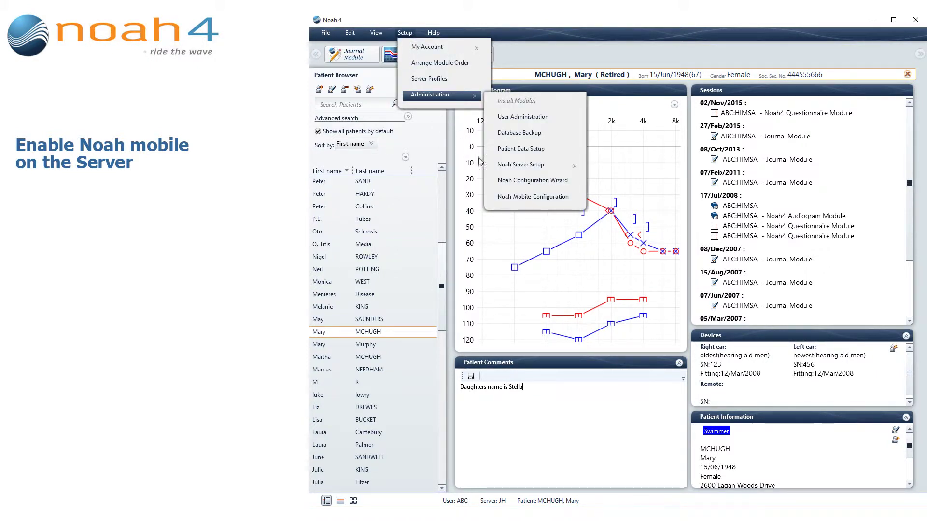
{"action": "left_click", "coordinate": [525, 203]}
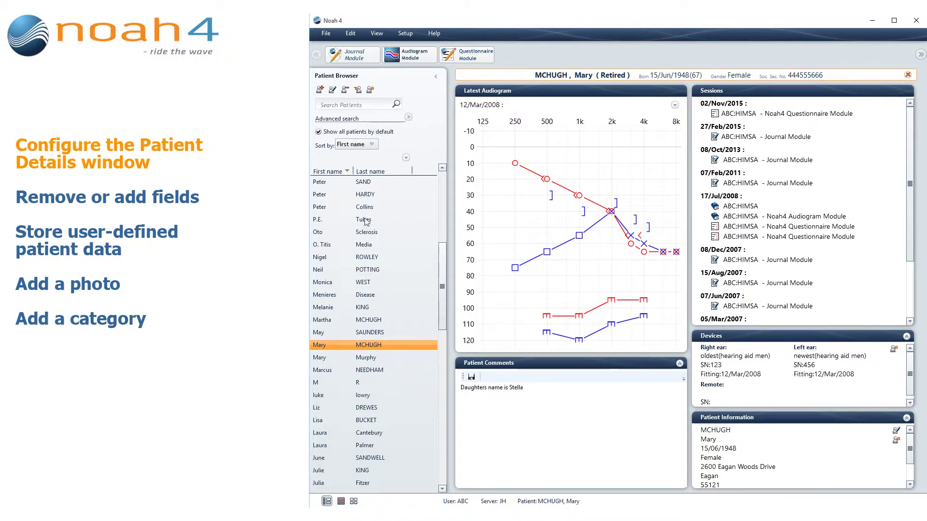
Step: Reach the Add/Edit Patient Fields configuration from the patient's details
{"action": "left_click", "coordinate": [332, 90]}
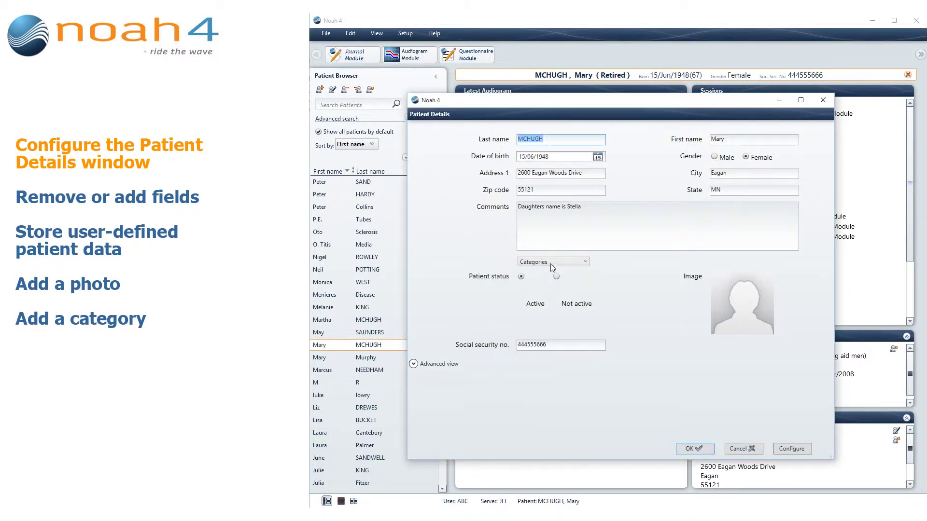
{"action": "left_click", "coordinate": [792, 449]}
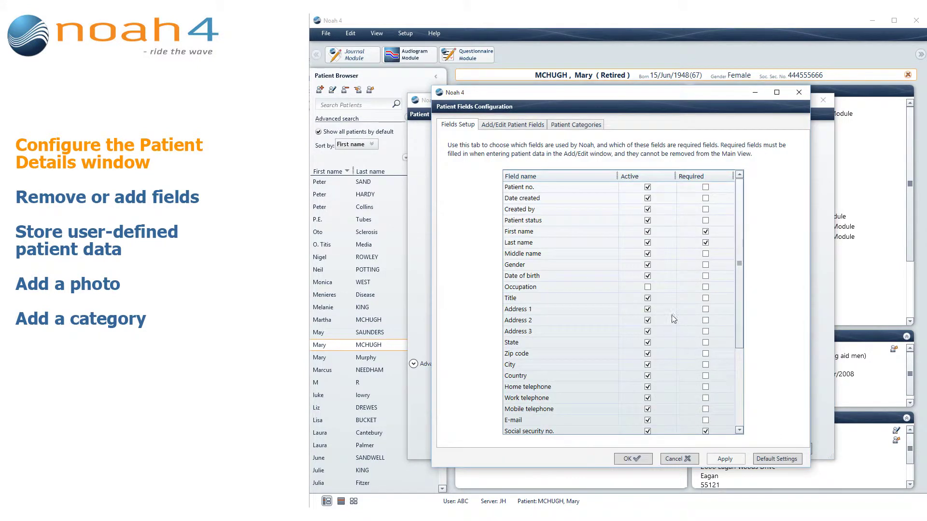
{"action": "left_click", "coordinate": [514, 127]}
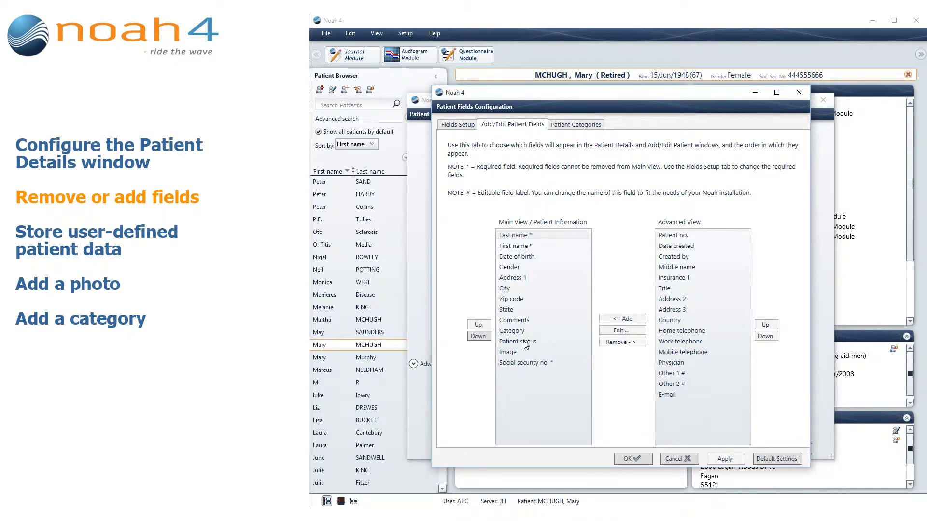
Step: Remove Patient status from the main patient view and add E-mail, then select Other 1
{"action": "left_click", "coordinate": [525, 343]}
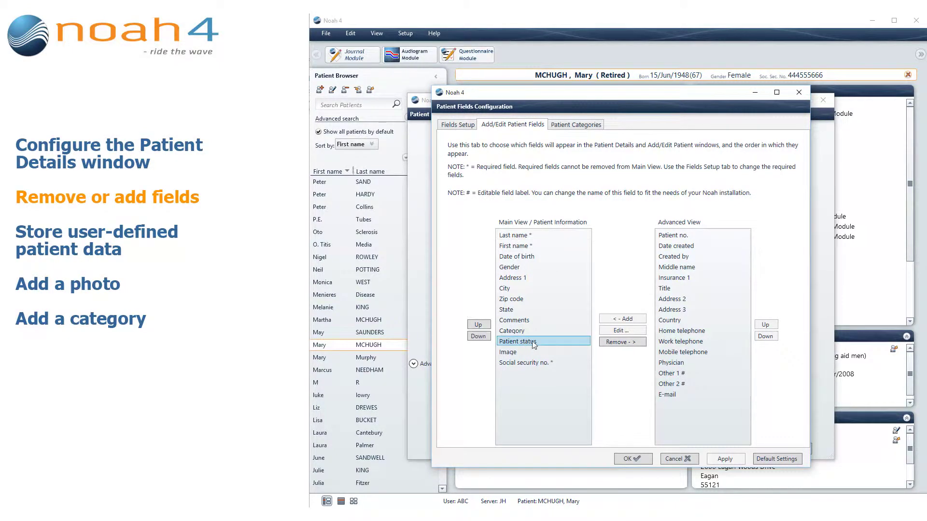
{"action": "left_click", "coordinate": [615, 344]}
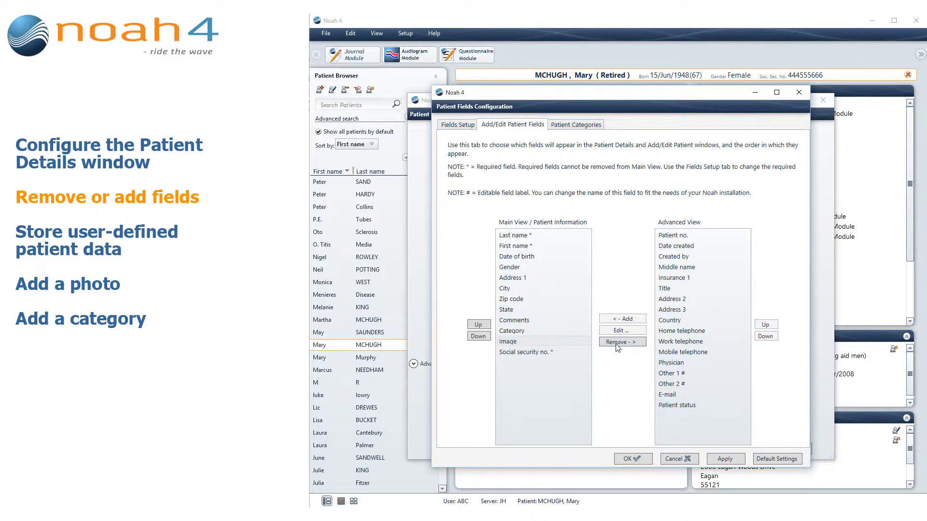
{"action": "left_click", "coordinate": [673, 398]}
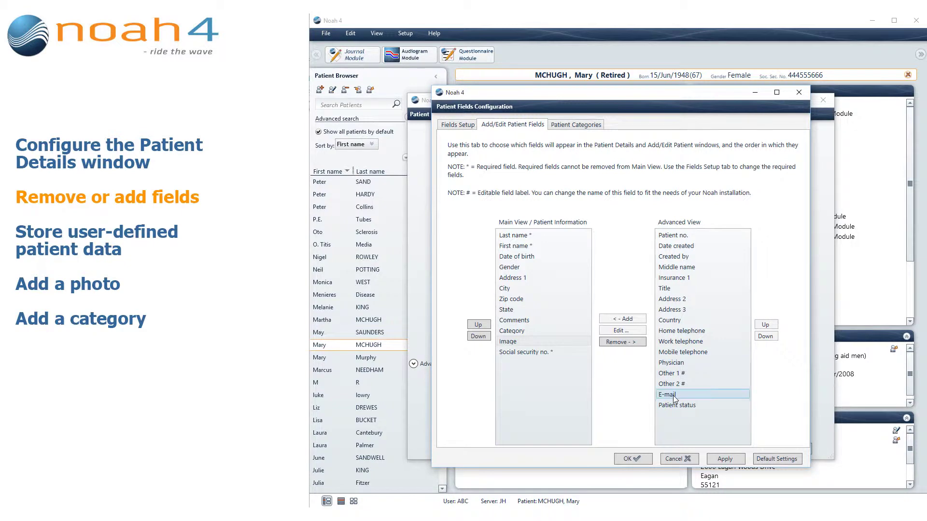
{"action": "left_click", "coordinate": [640, 324]}
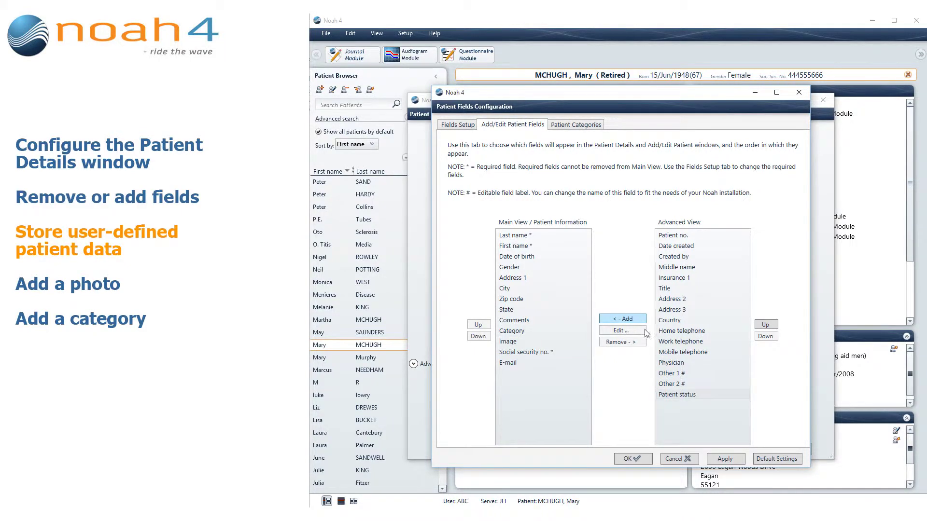
{"action": "left_click", "coordinate": [668, 375]}
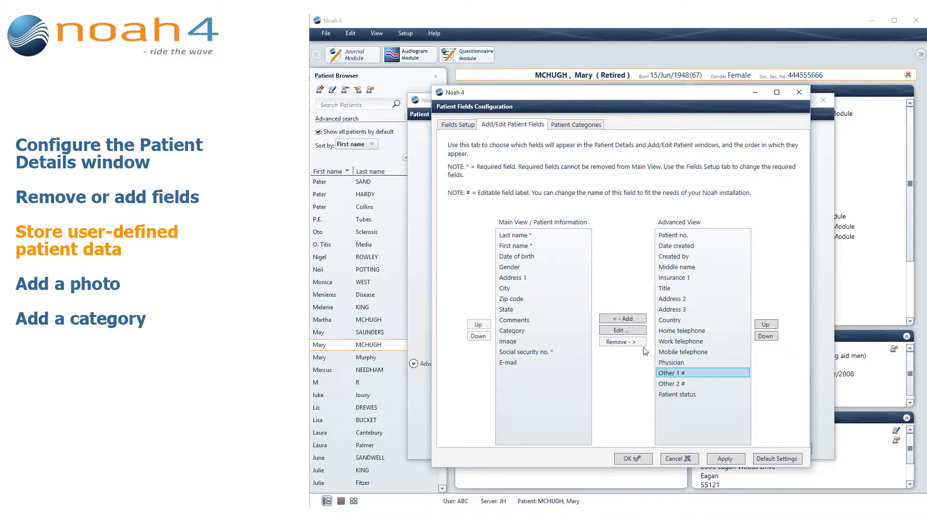
Step: Relabel the Other 1 custom field as Operations
{"action": "left_click", "coordinate": [622, 329]}
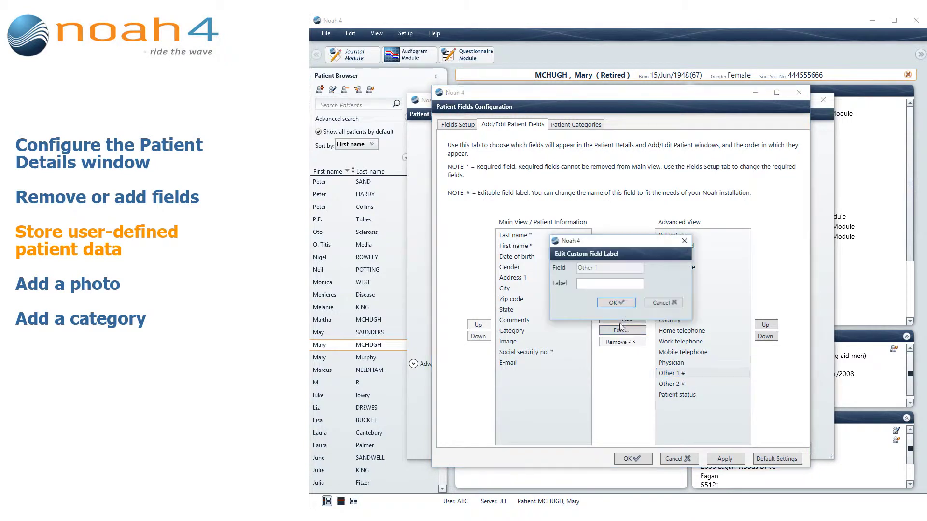
{"action": "left_click", "coordinate": [578, 286]}
{"action": "type", "text": "Operations"}
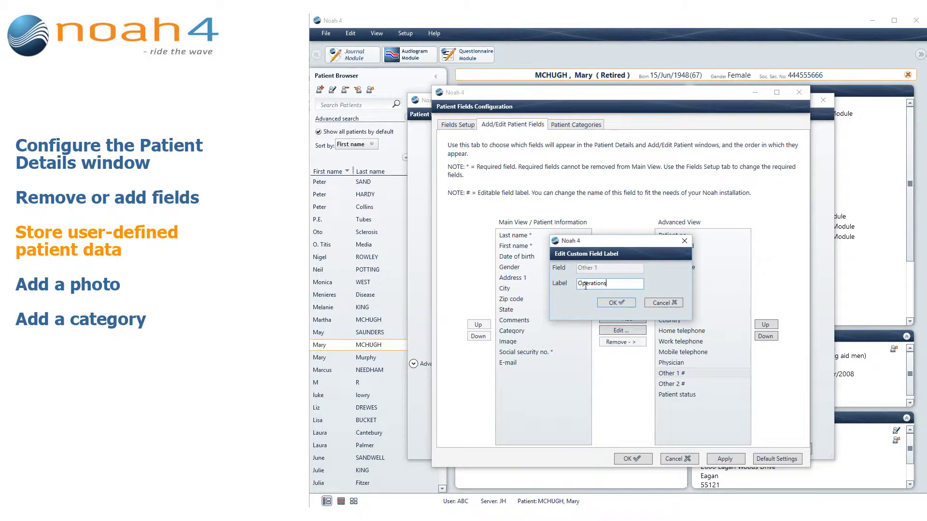
{"action": "left_click", "coordinate": [613, 303]}
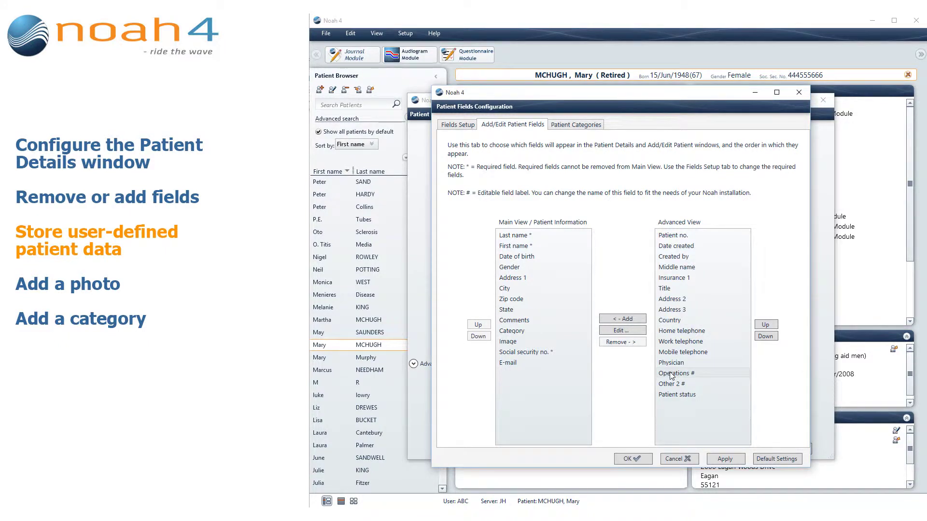
Step: Add the Operations field to the main patient view and apply the field changes
{"action": "left_click", "coordinate": [665, 371]}
{"action": "left_click", "coordinate": [626, 319]}
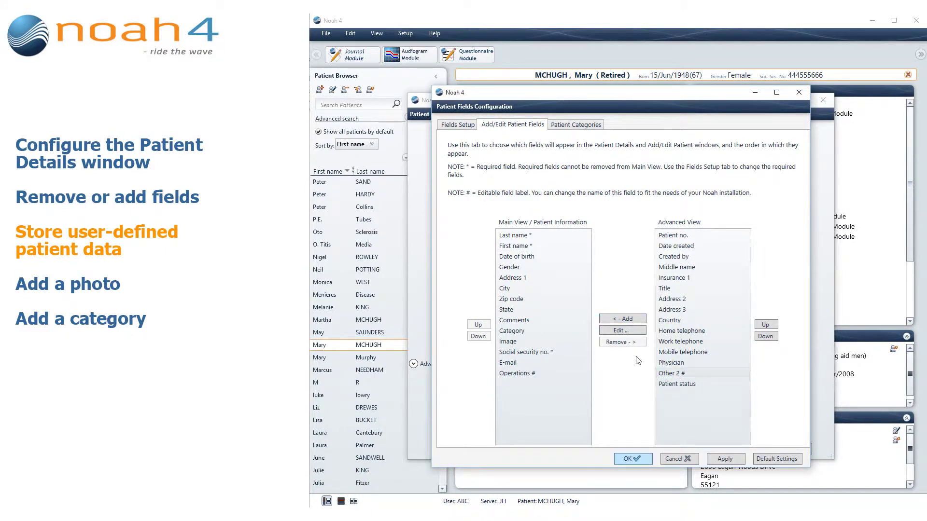
{"action": "left_click", "coordinate": [630, 459]}
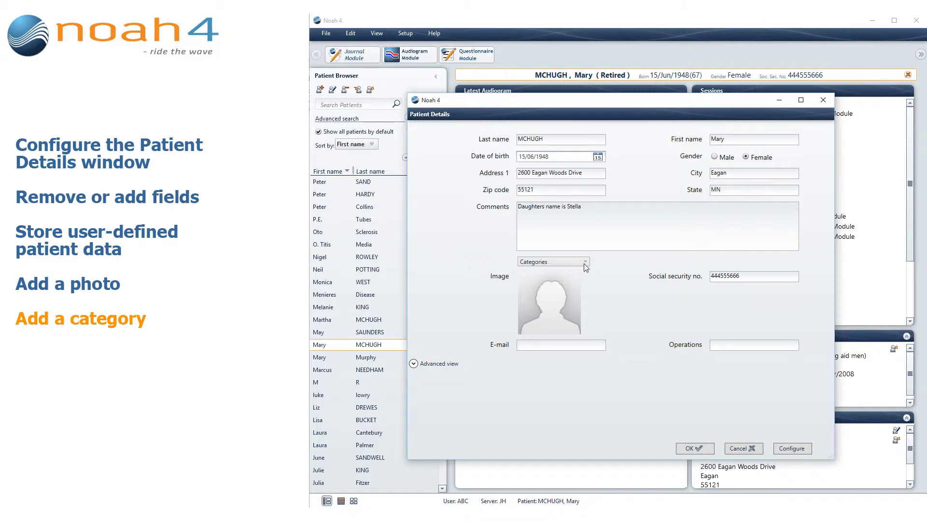
Step: Add a new patient category named Swimmer with the blue colour and confirm it
{"action": "left_click", "coordinate": [585, 267]}
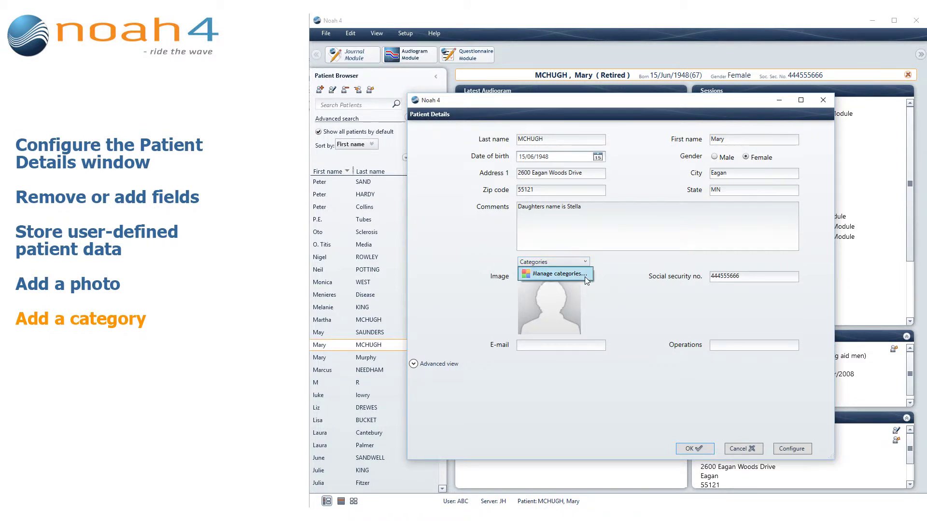
{"action": "left_click", "coordinate": [585, 276]}
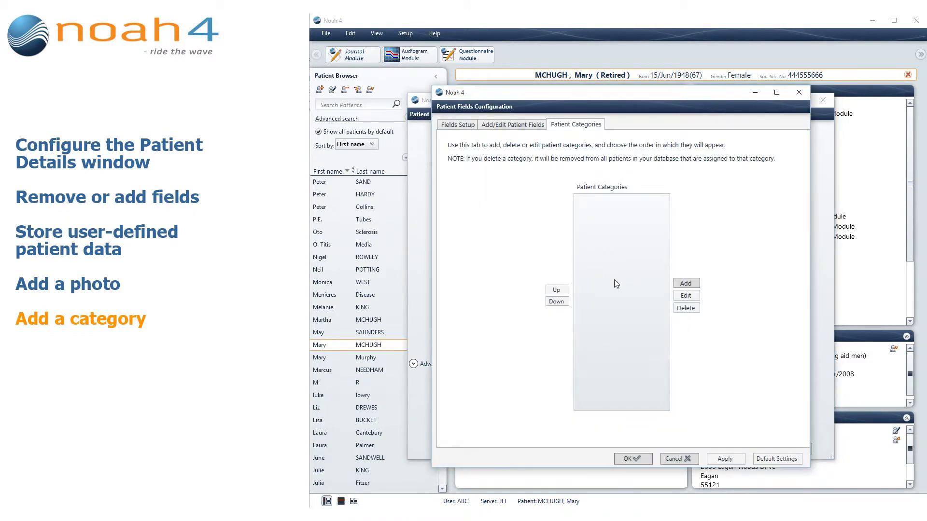
{"action": "left_click", "coordinate": [685, 284]}
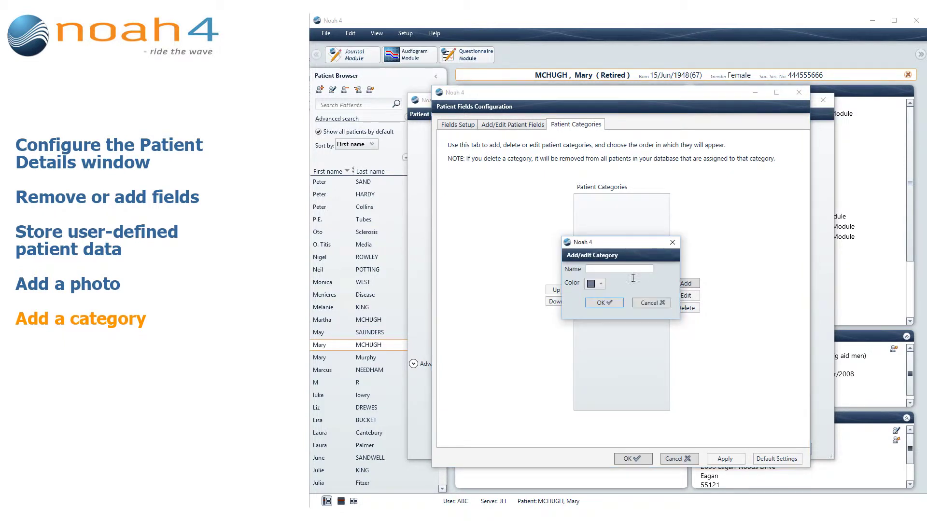
{"action": "left_click", "coordinate": [591, 271]}
{"action": "type", "text": "Swimmer"}
{"action": "left_click", "coordinate": [603, 284]}
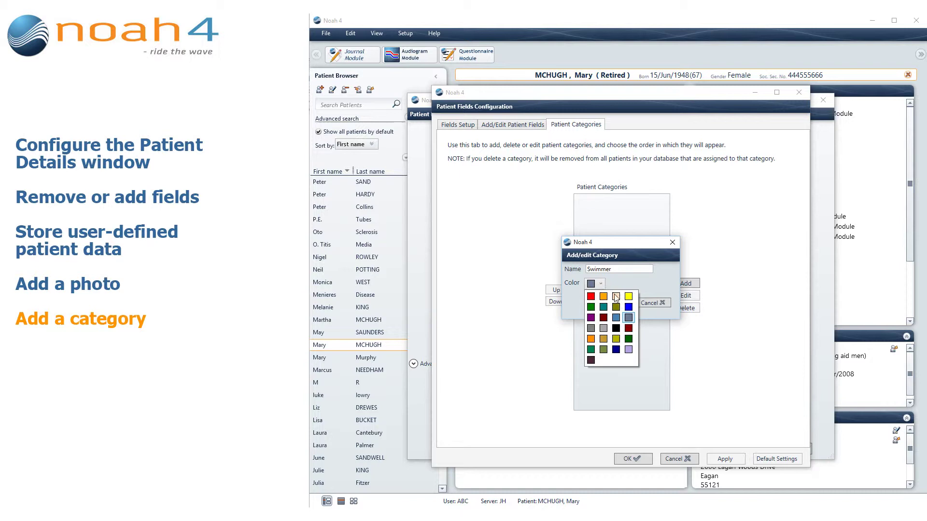
{"action": "left_click", "coordinate": [629, 308]}
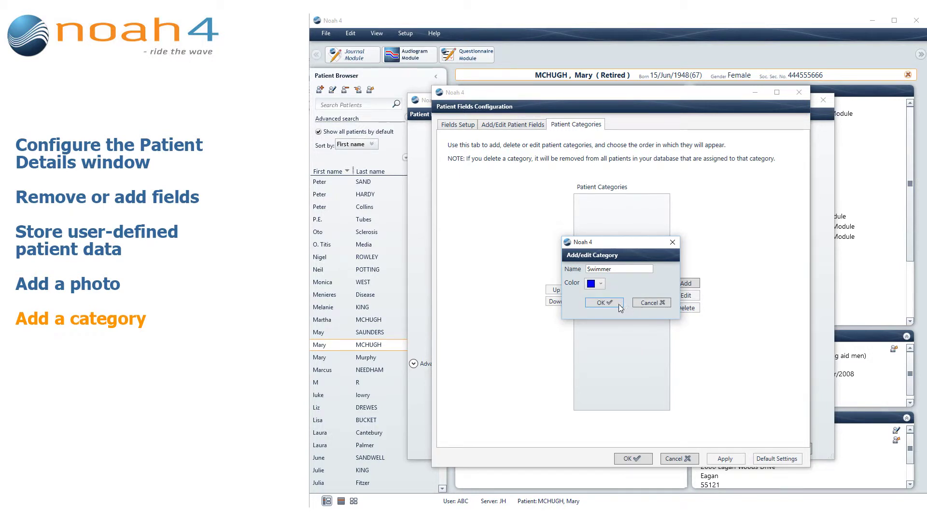
{"action": "left_click", "coordinate": [619, 309]}
{"action": "left_click", "coordinate": [634, 459]}
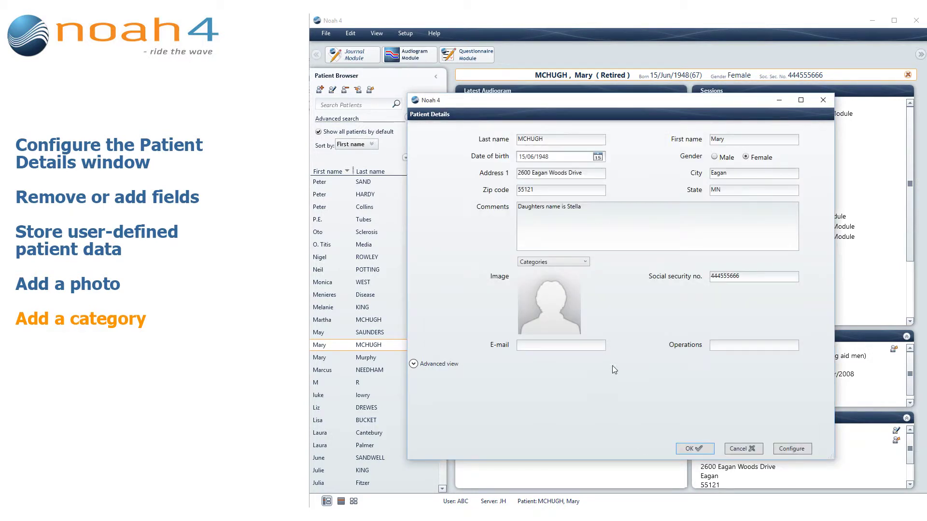
{"action": "left_click", "coordinate": [585, 264]}
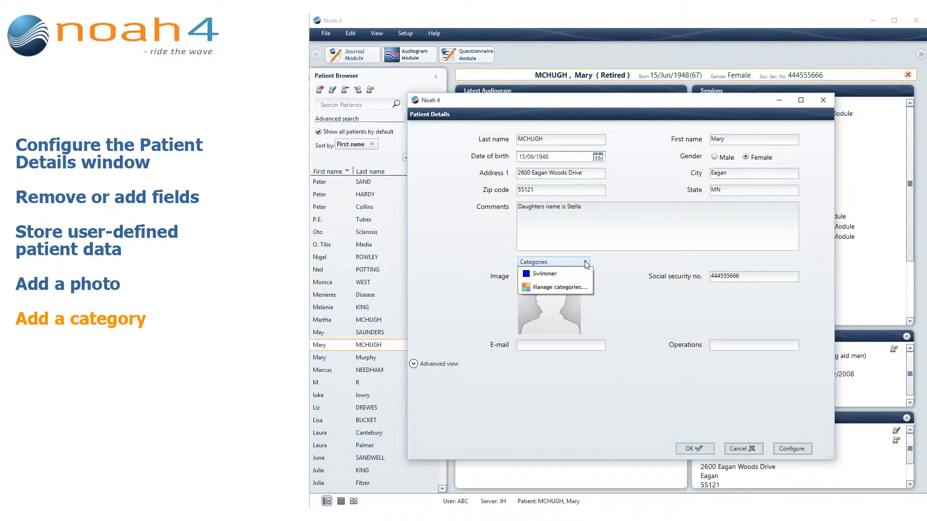
{"action": "left_click", "coordinate": [562, 275]}
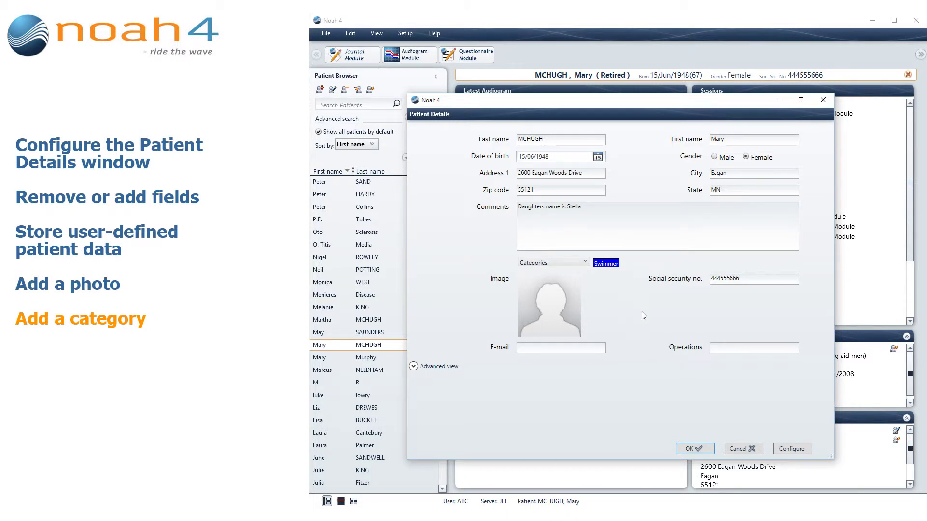
{"action": "left_click", "coordinate": [688, 450]}
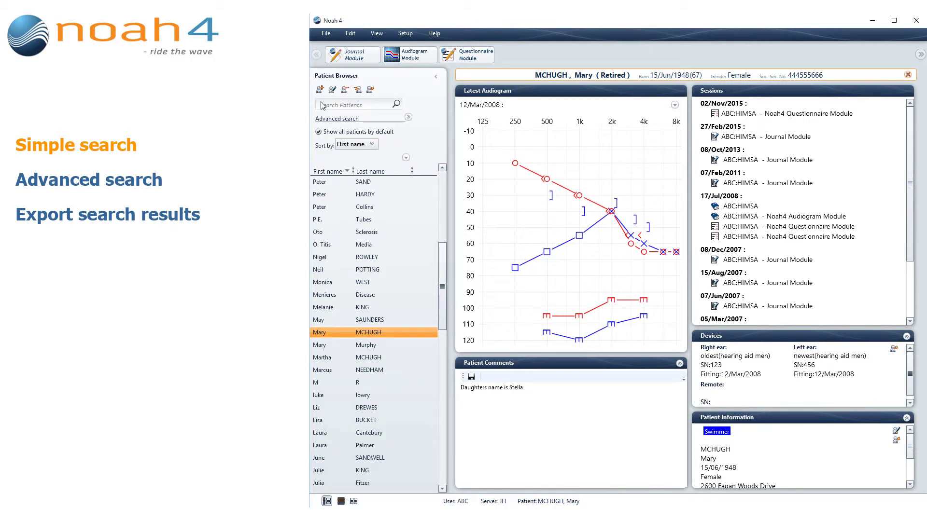
Step: Browse the advanced search tabs — personal data, user activity with HA selection, hearing loss — before the simple 'mar' search
{"action": "left_click", "coordinate": [341, 105]}
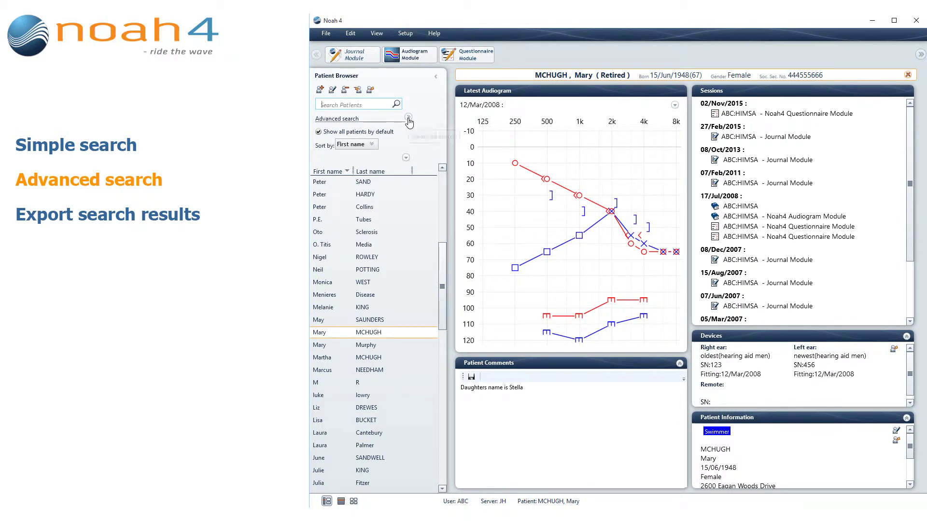
{"action": "left_click", "coordinate": [408, 118]}
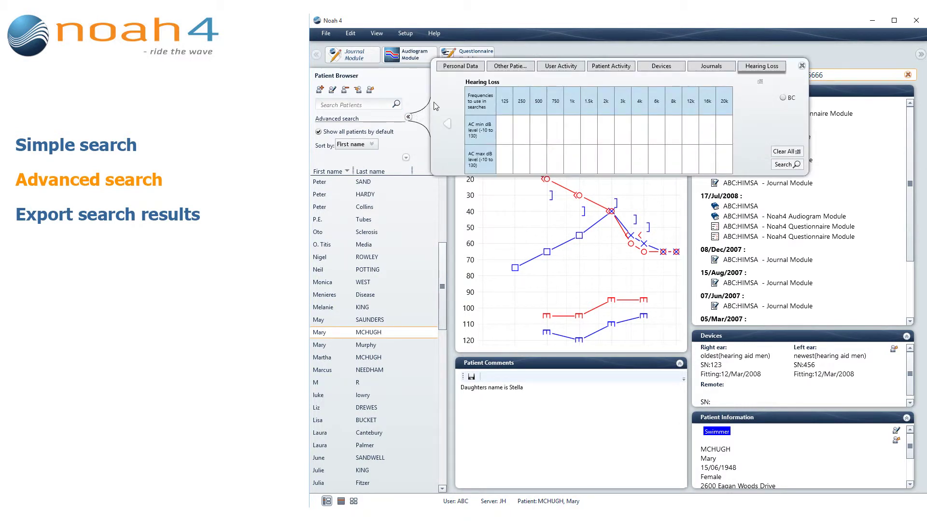
{"action": "left_click", "coordinate": [464, 68]}
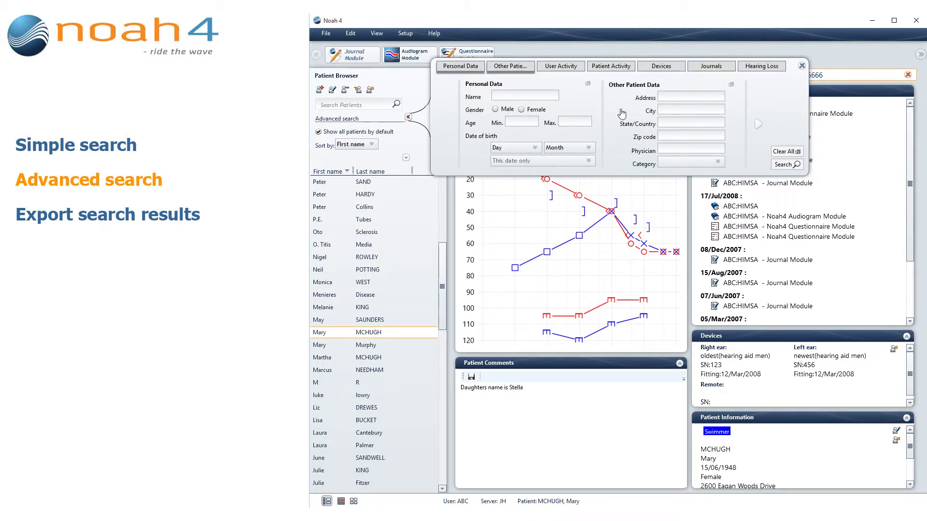
{"action": "left_click", "coordinate": [569, 73]}
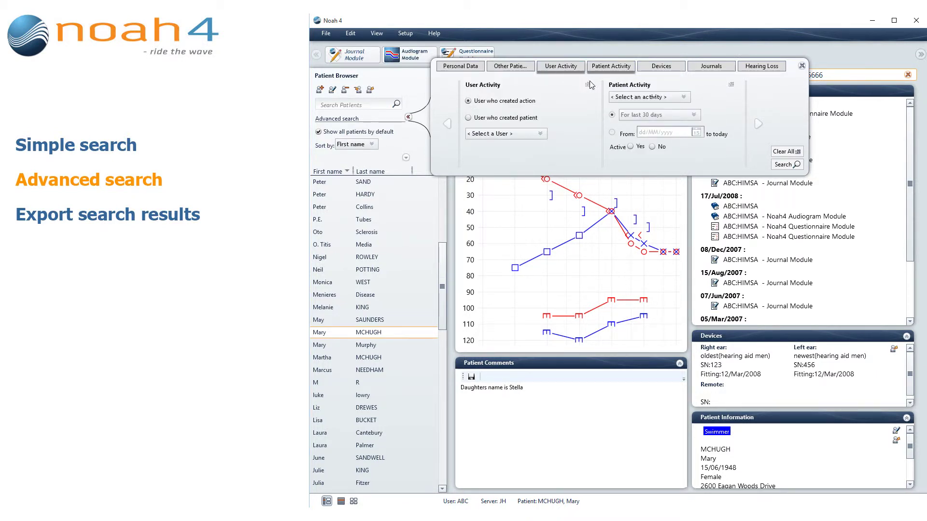
{"action": "left_click", "coordinate": [624, 99]}
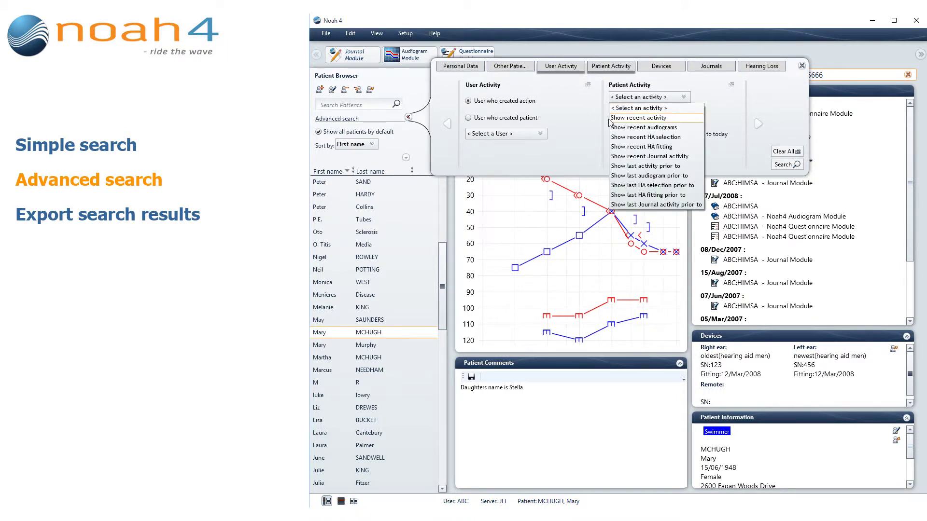
{"action": "left_click", "coordinate": [631, 137]}
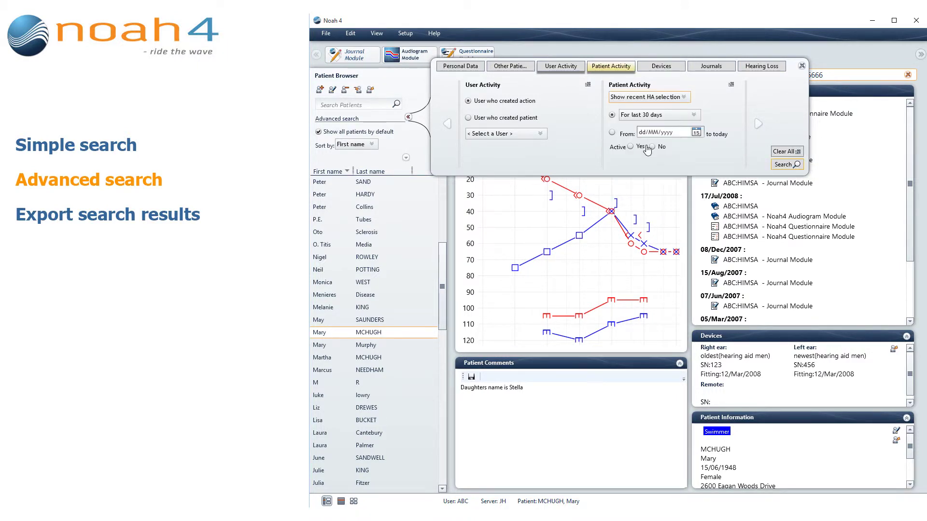
{"action": "left_click", "coordinate": [750, 72]}
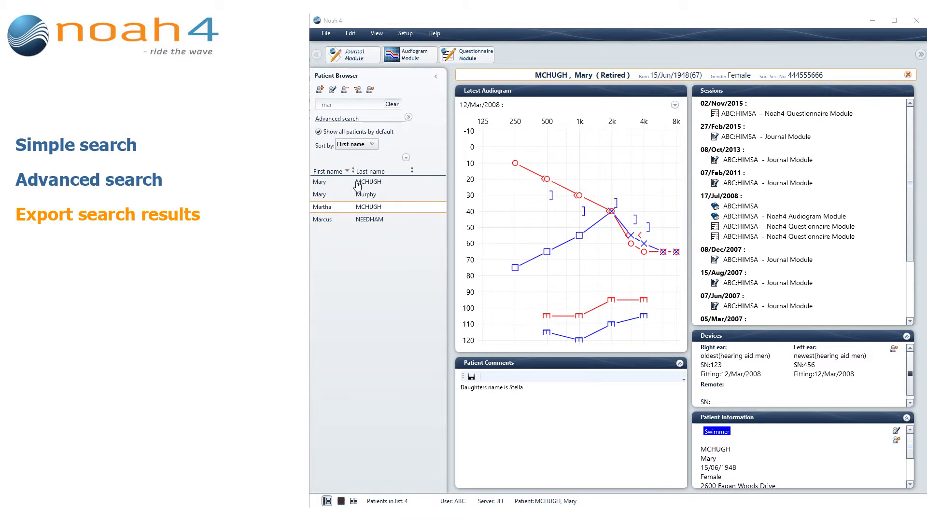
Step: Select all four found patients and export them via File > Export Patients as demographic-only .csv data
{"action": "left_click", "coordinate": [357, 184]}
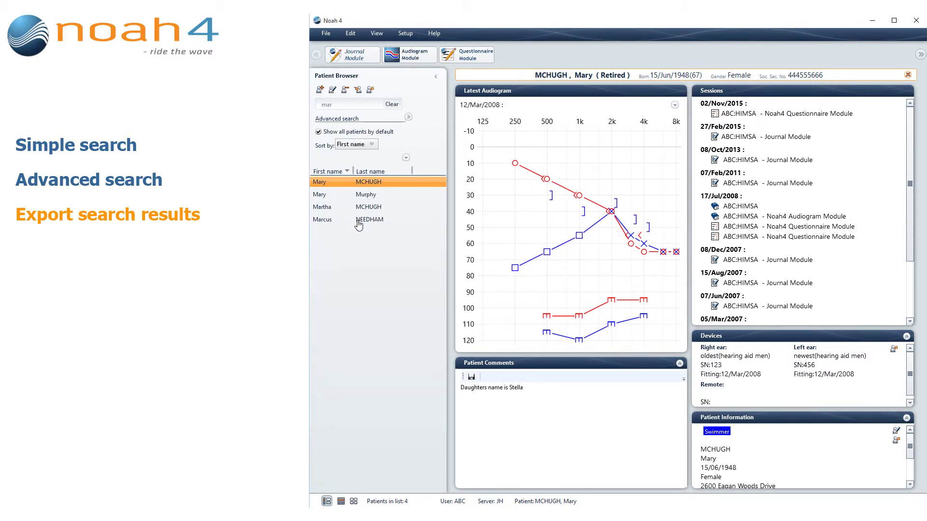
{"action": "left_click", "coordinate": [357, 223], "text": "shift"}
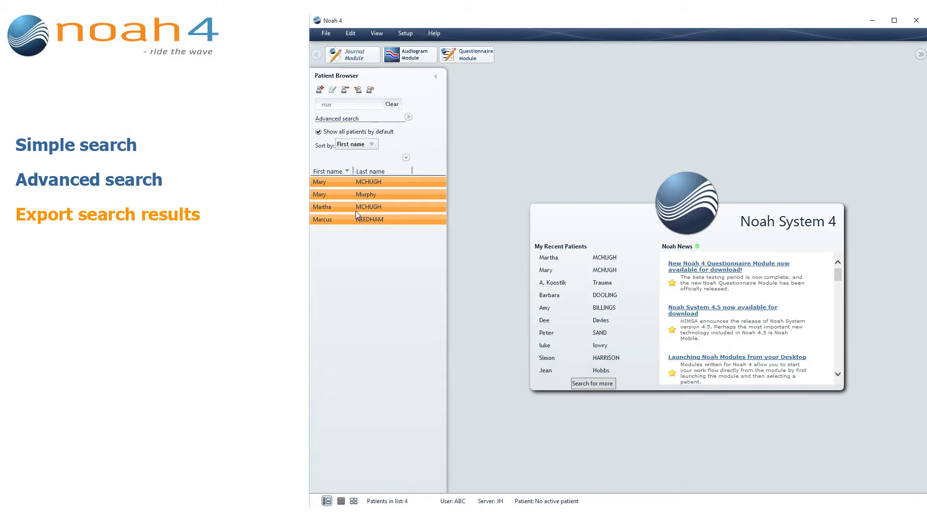
{"action": "left_click", "coordinate": [324, 38]}
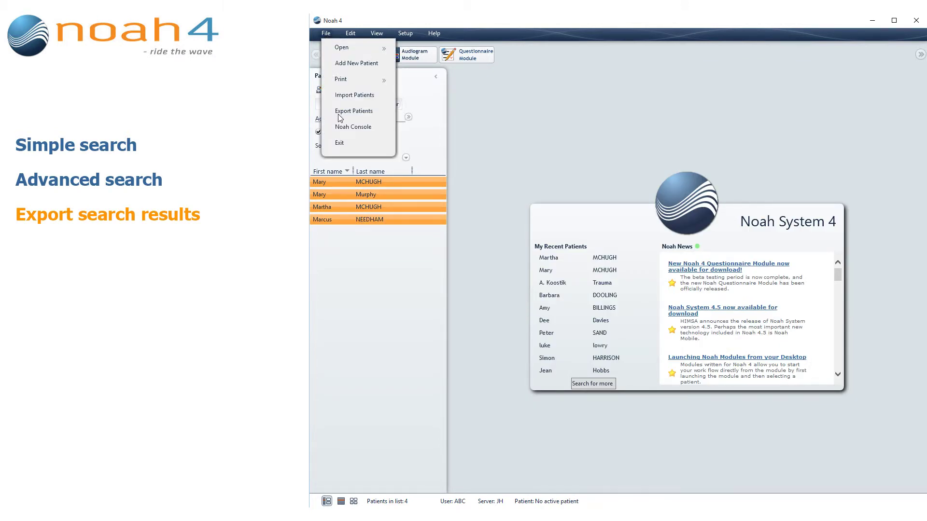
{"action": "left_click", "coordinate": [338, 113]}
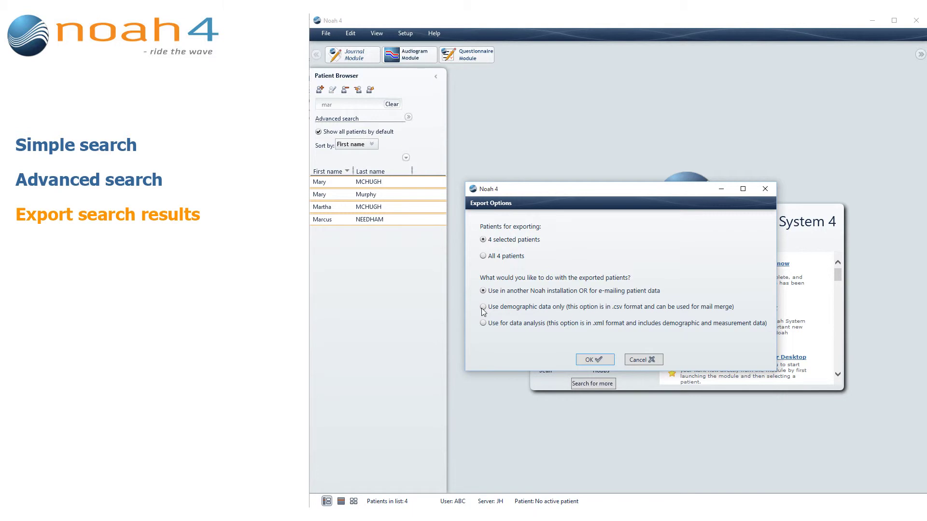
{"action": "left_click", "coordinate": [483, 308]}
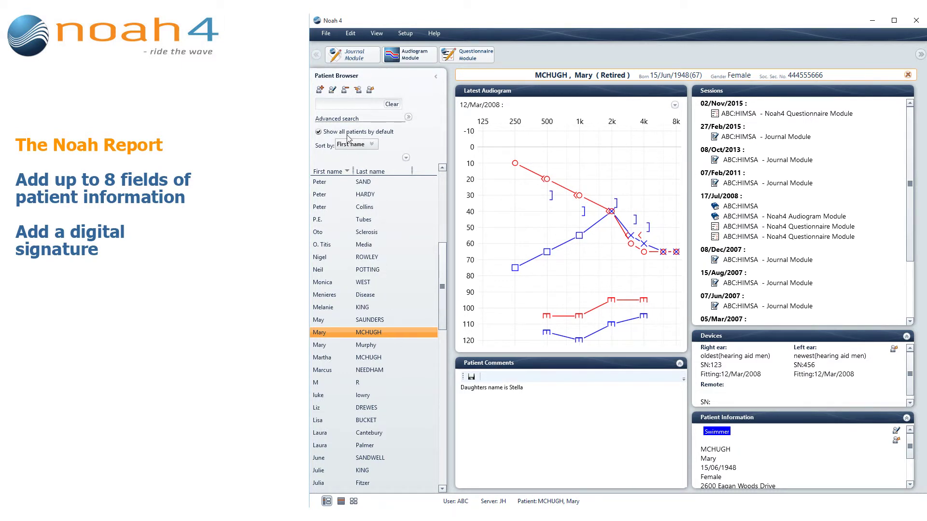
{"action": "left_click", "coordinate": [326, 34]}
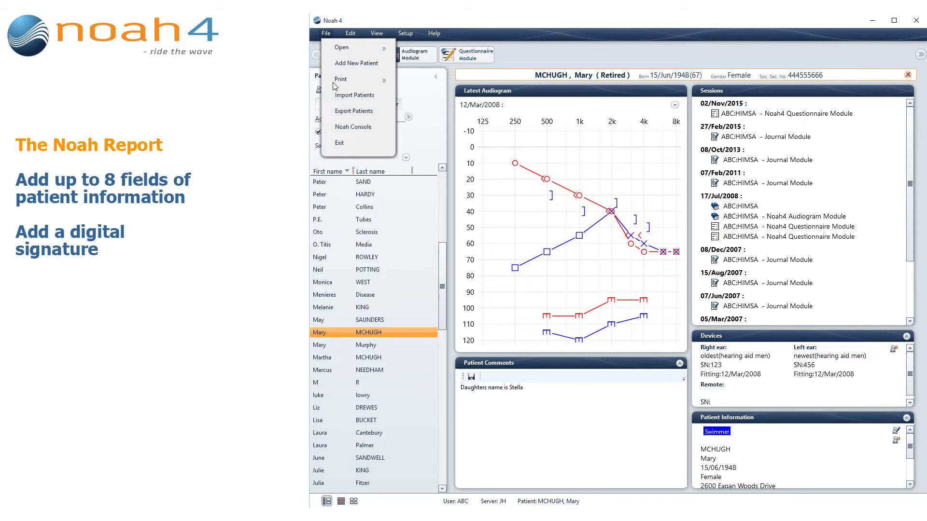
{"action": "mouse_move", "coordinate": [358, 79]}
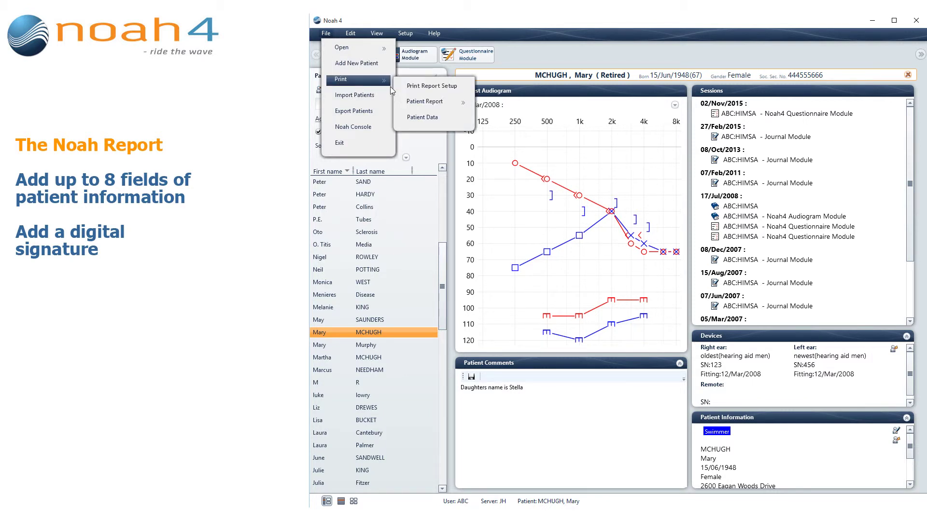
{"action": "left_click", "coordinate": [405, 87]}
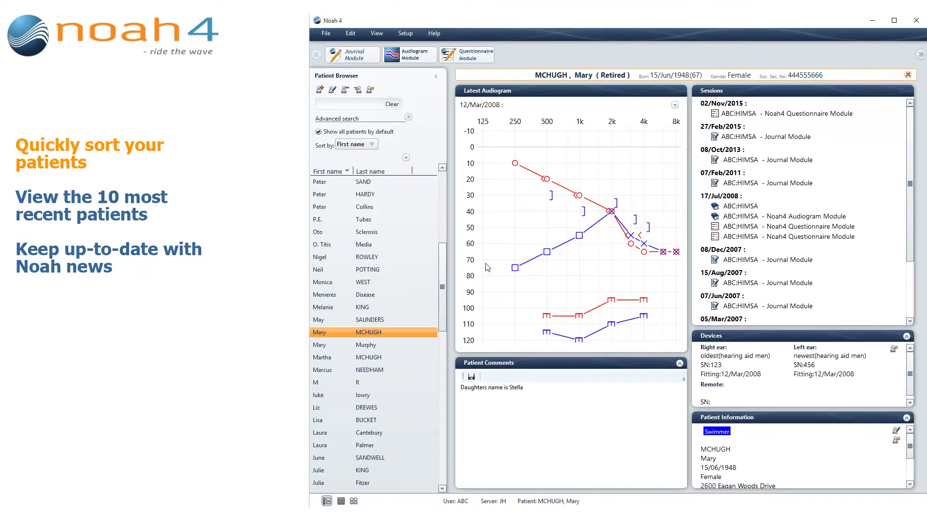
{"action": "left_click", "coordinate": [369, 148]}
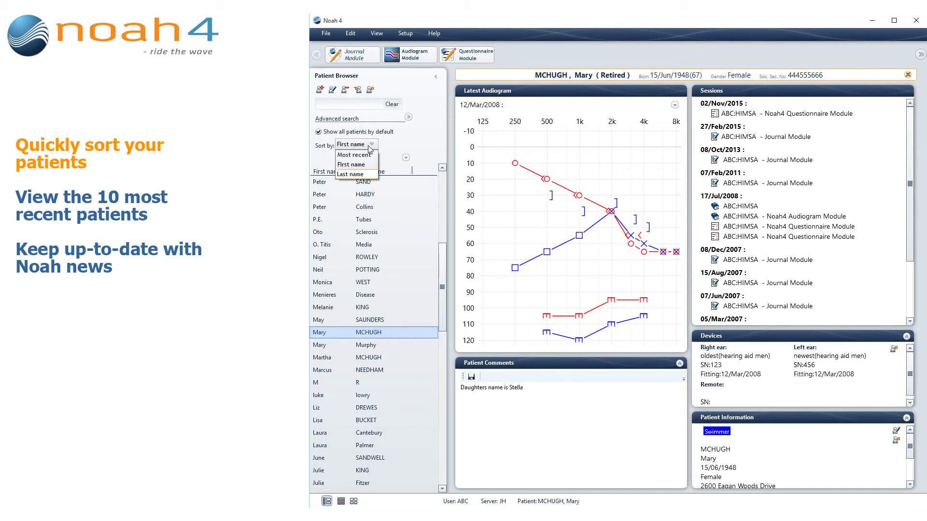
{"action": "left_click", "coordinate": [373, 148]}
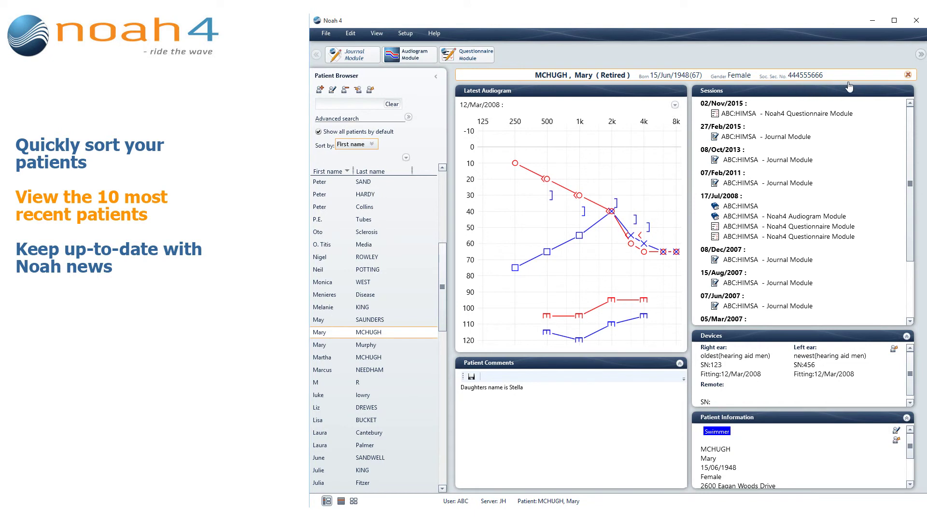
{"action": "left_click", "coordinate": [907, 76]}
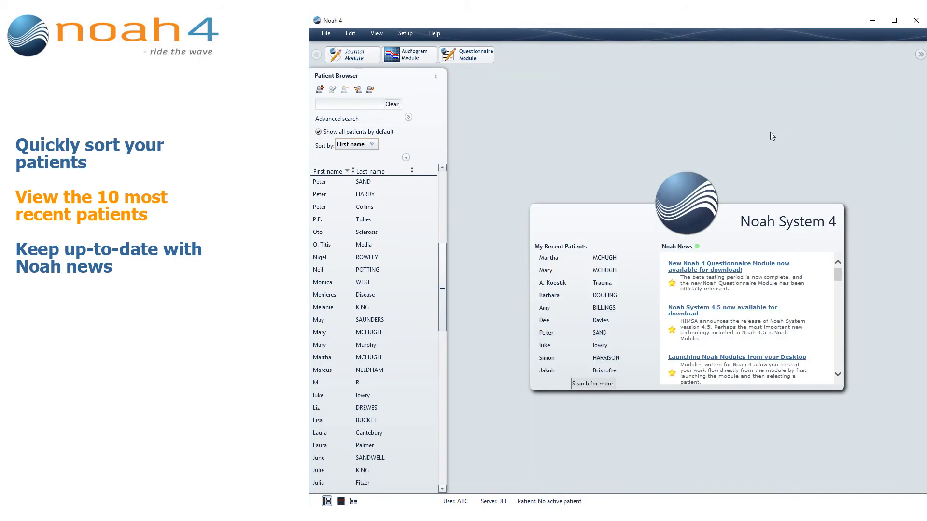